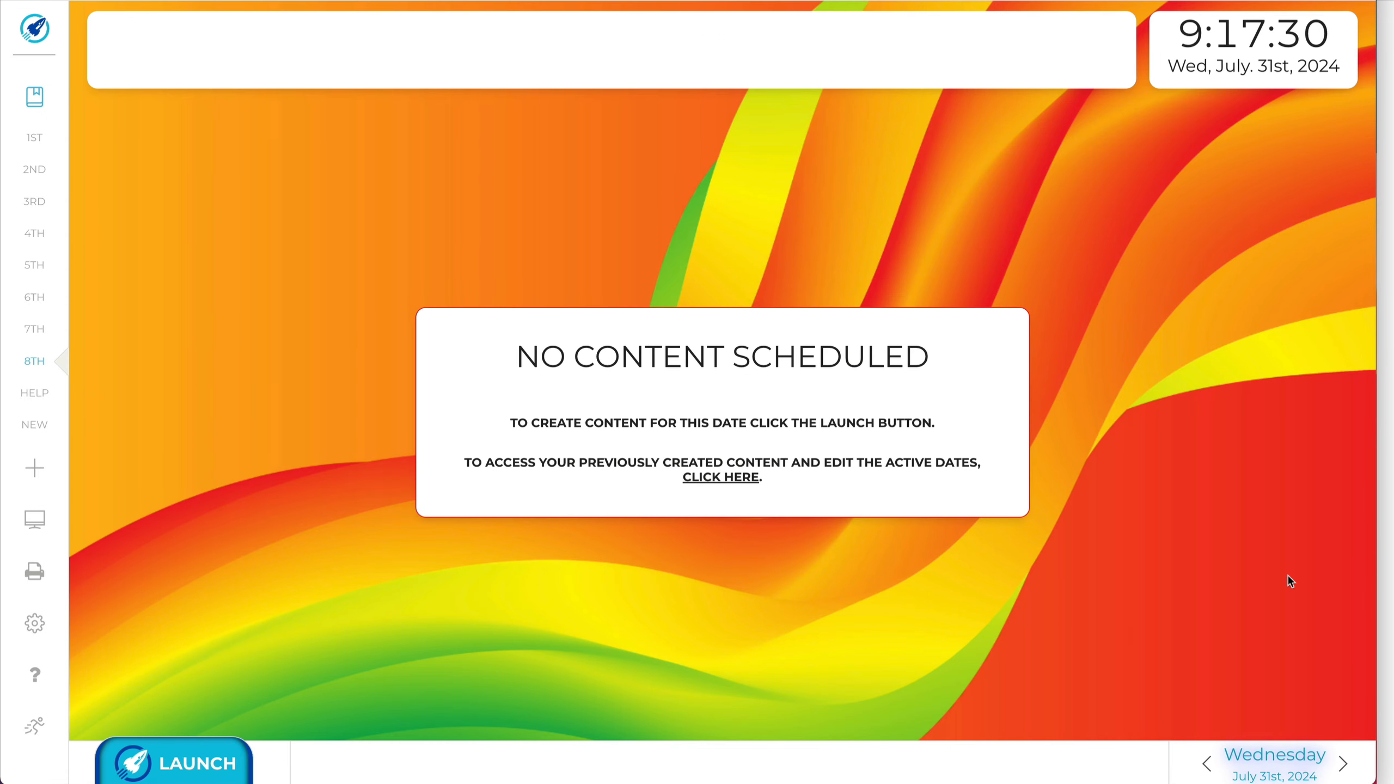
- Browse the present screen's dates around July 31st, 2024, and pick August 15th, 2024 from the calendar
{"action": "left_click", "coordinate": [1209, 764]}
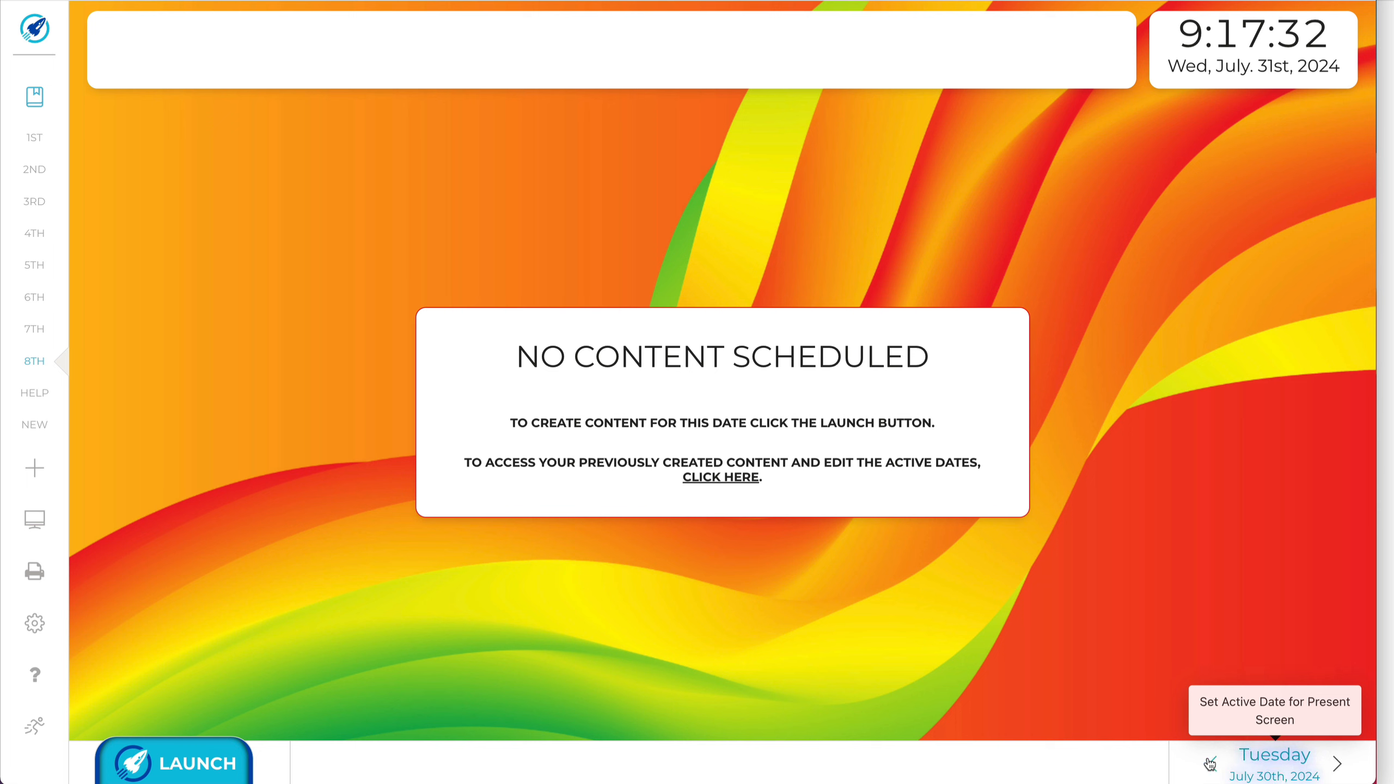
{"action": "left_click", "coordinate": [1209, 763]}
{"action": "left_click", "coordinate": [1342, 764]}
{"action": "left_click", "coordinate": [1342, 765]}
{"action": "left_click", "coordinate": [1342, 765]}
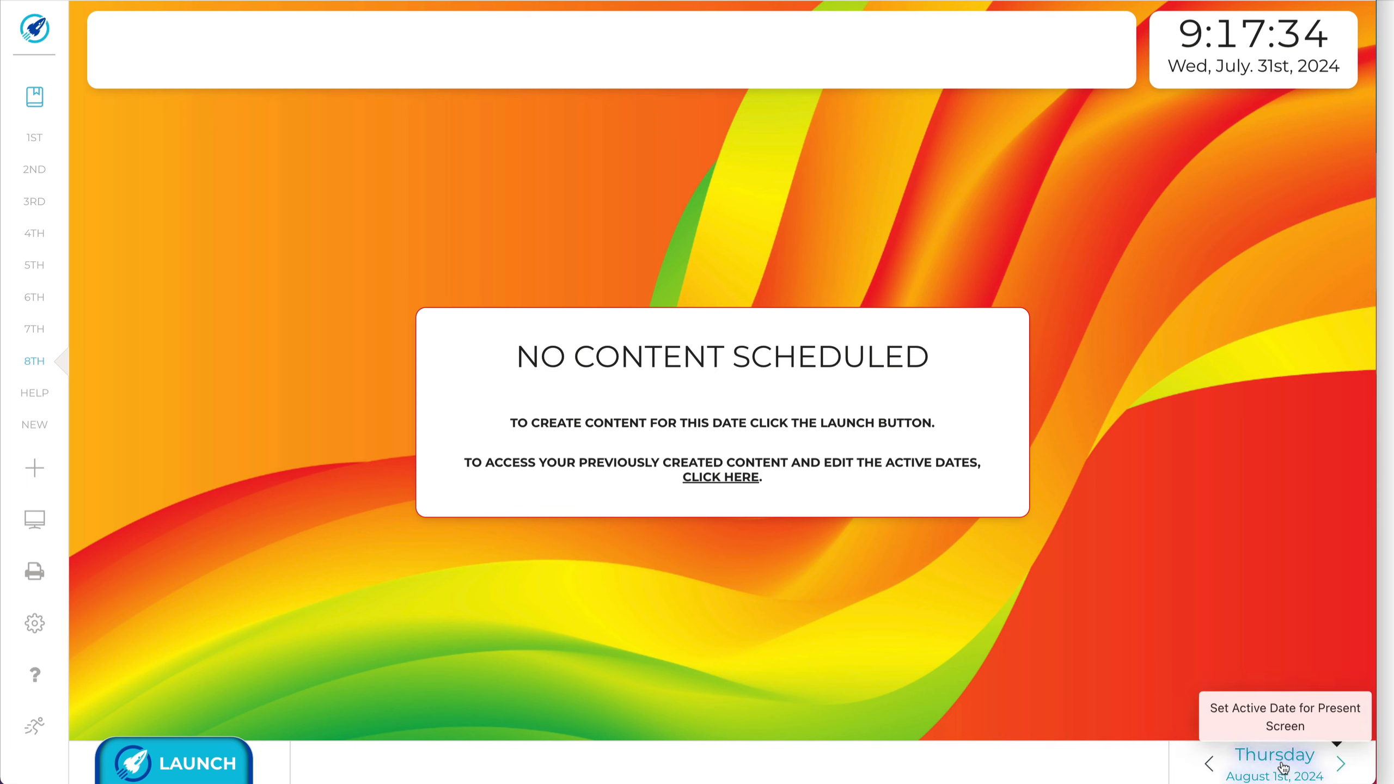
{"action": "left_click", "coordinate": [1278, 761]}
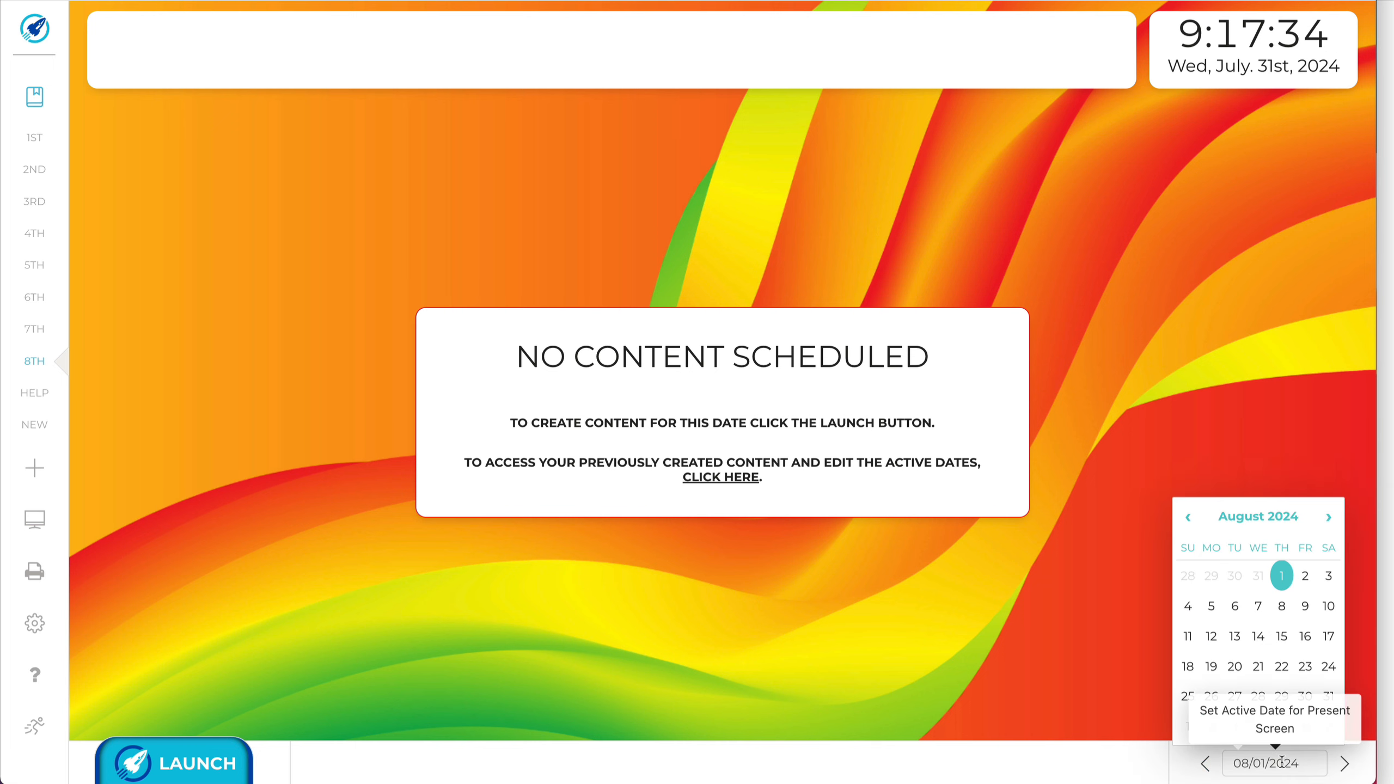
{"action": "left_click", "coordinate": [1282, 636]}
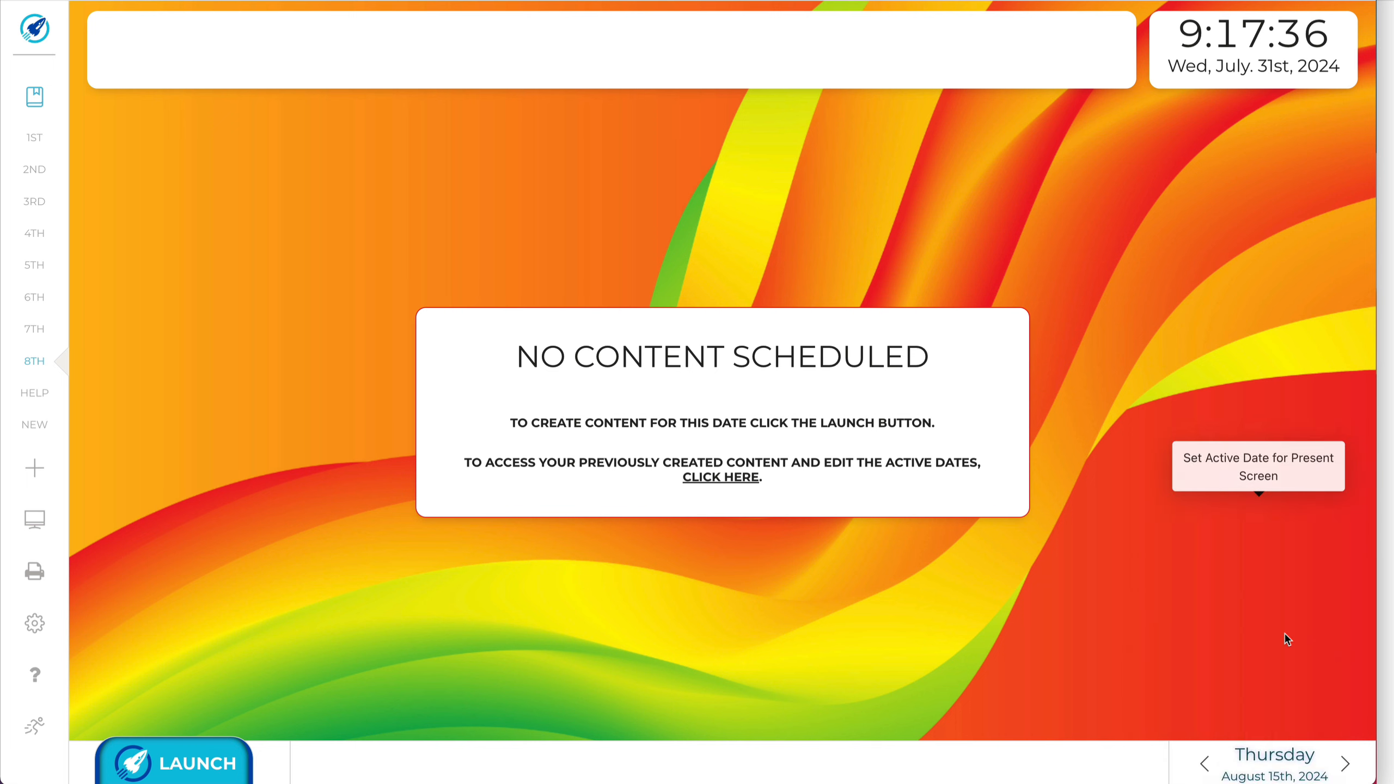
{"action": "left_click", "coordinate": [1263, 762]}
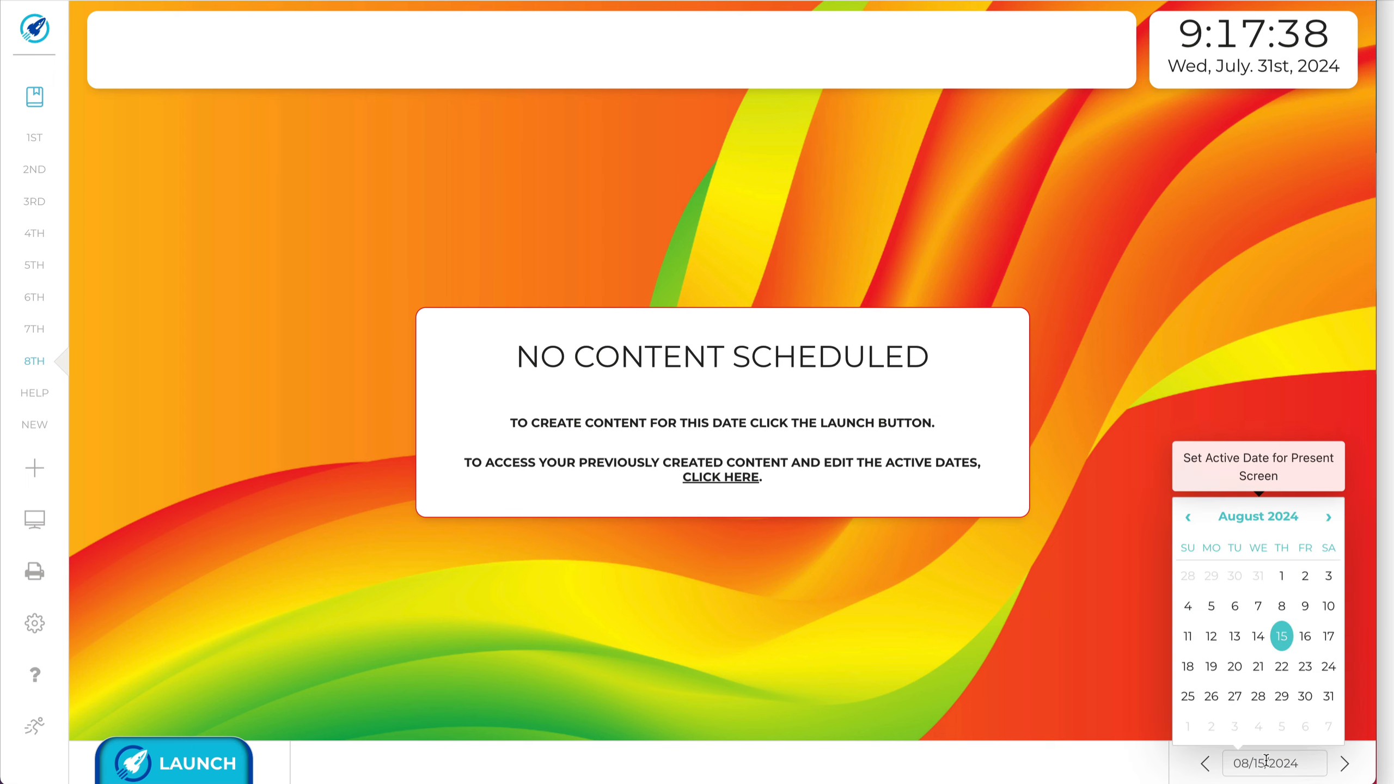
{"action": "left_click", "coordinate": [1260, 578]}
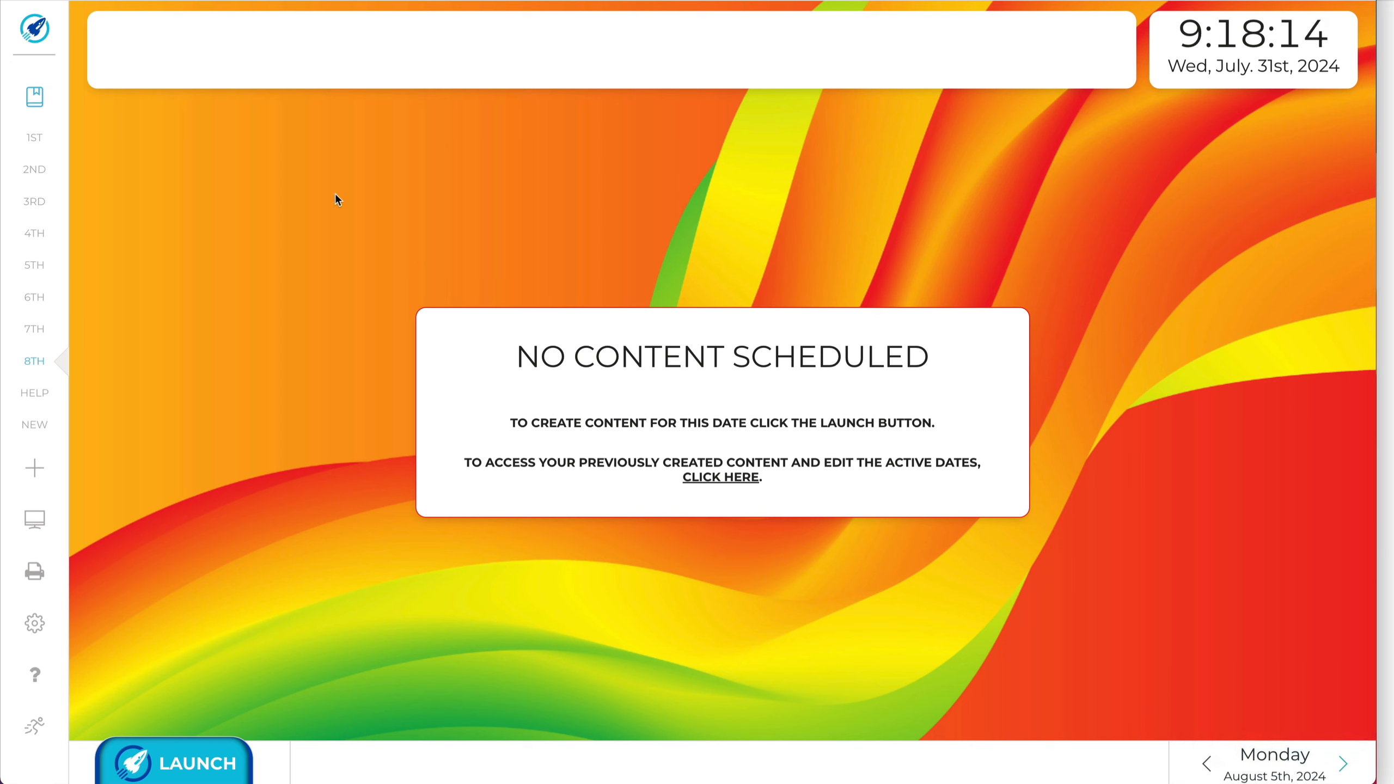
- Add an Agenda Box for Monday, August 5th, 2024, and check the following day's screen
{"action": "left_click", "coordinate": [193, 749]}
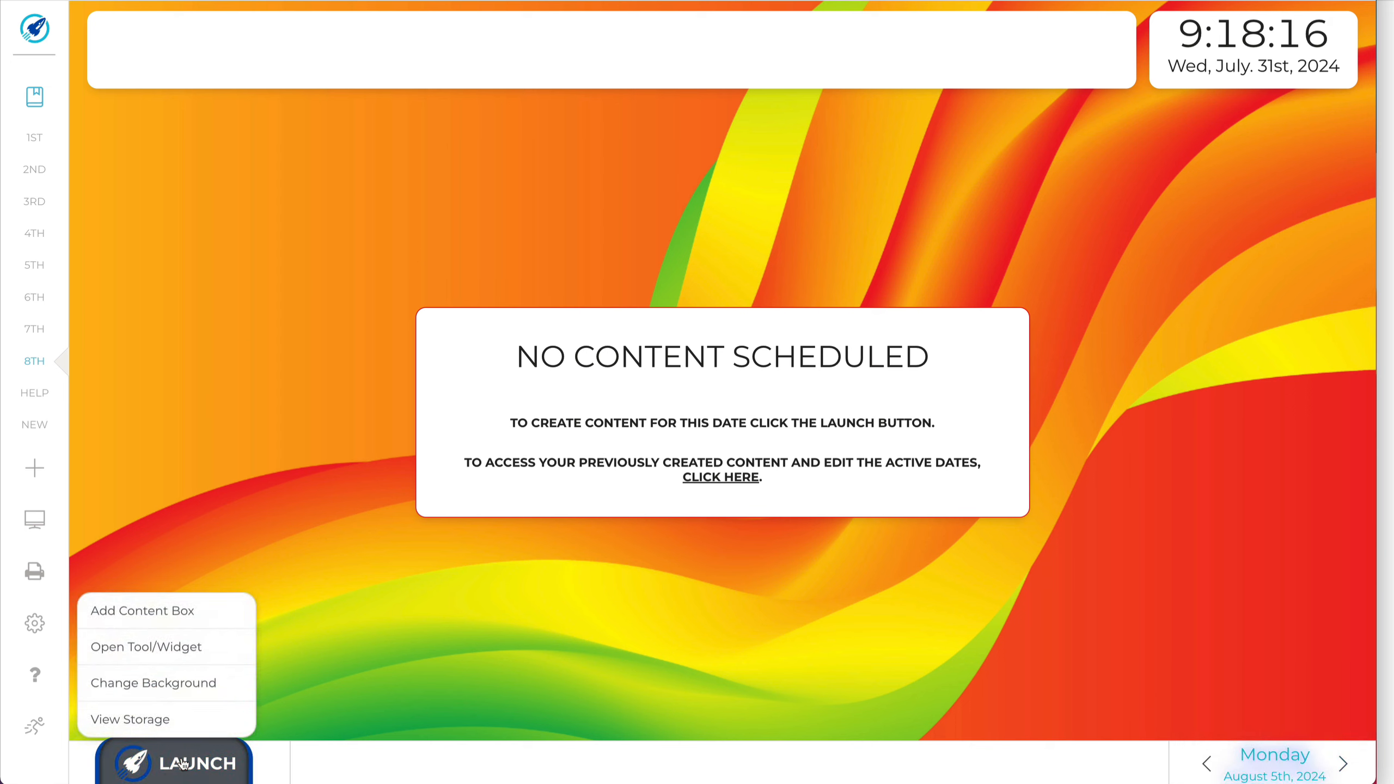
{"action": "left_click", "coordinate": [147, 606]}
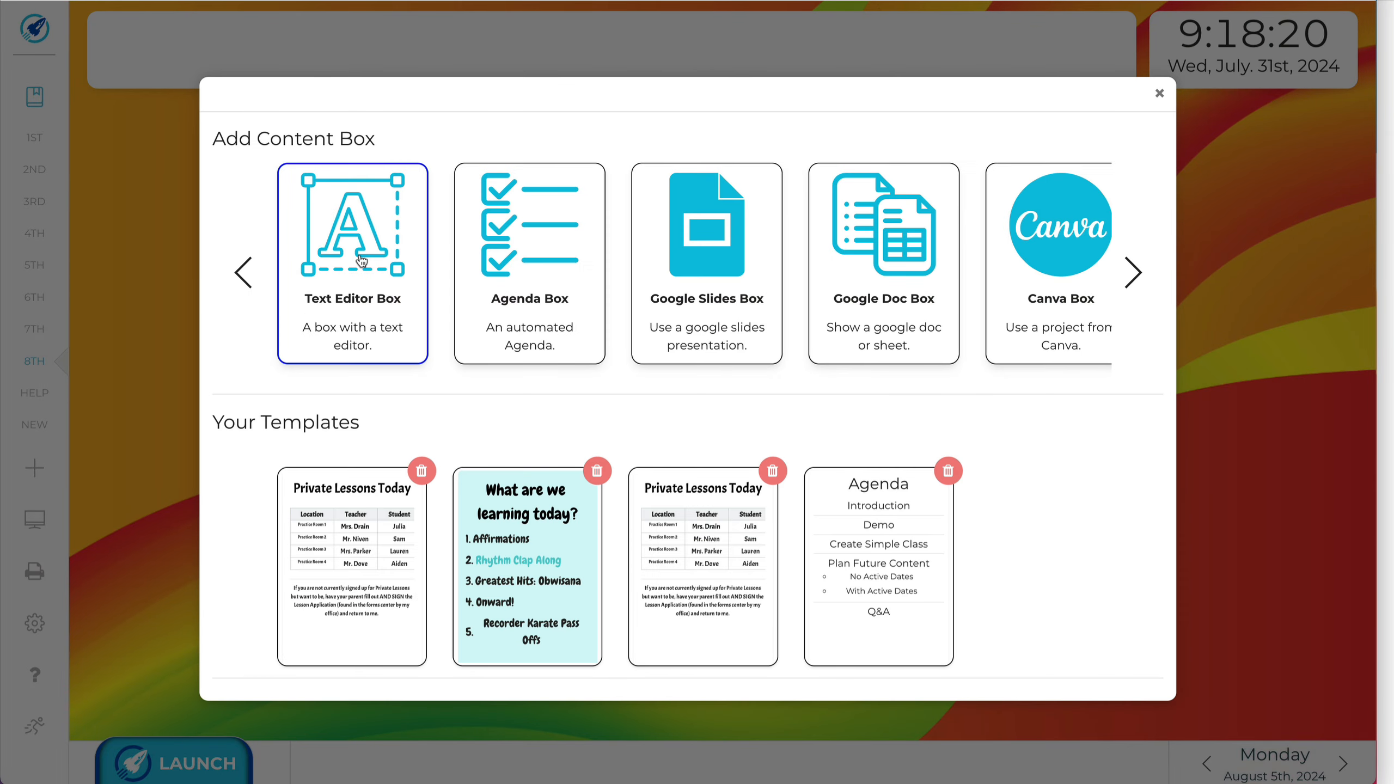
{"action": "left_click", "coordinate": [530, 247]}
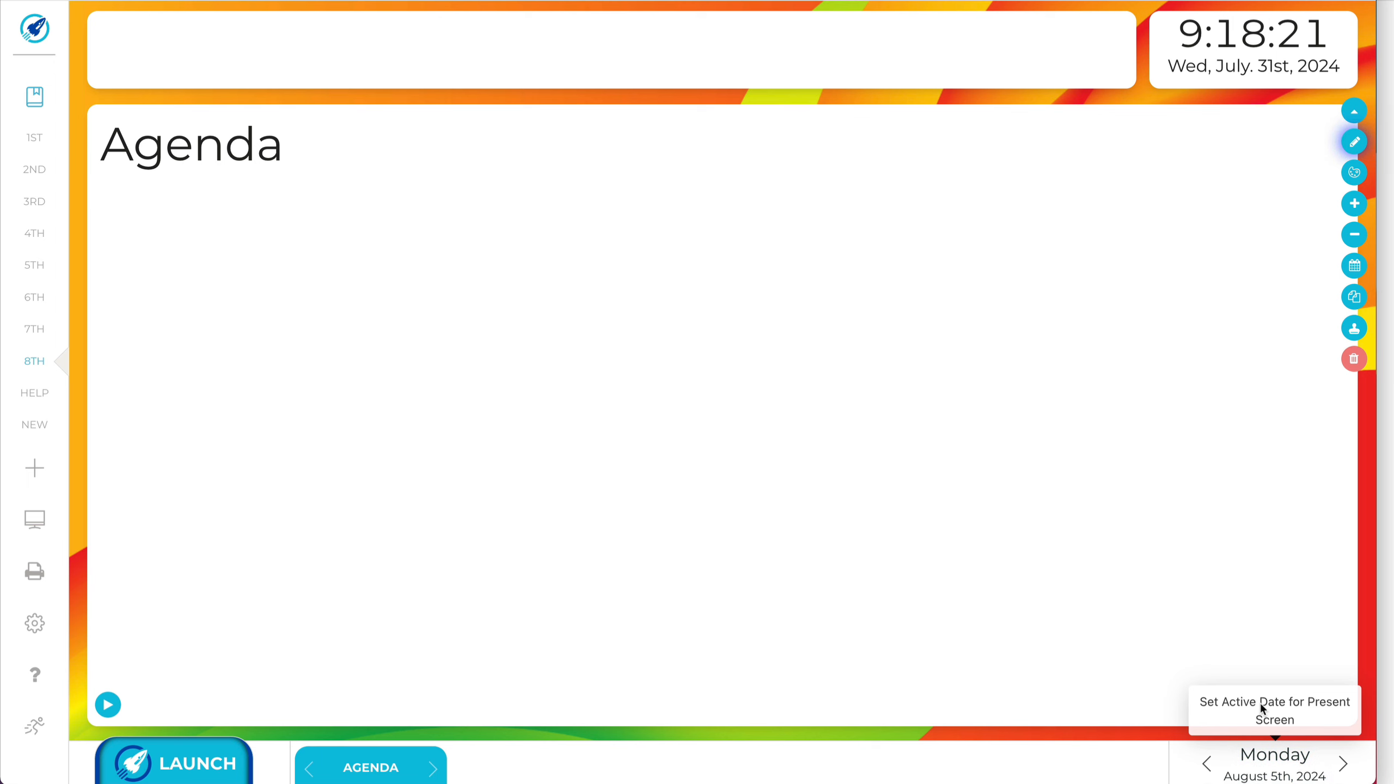
{"action": "left_click", "coordinate": [1343, 763]}
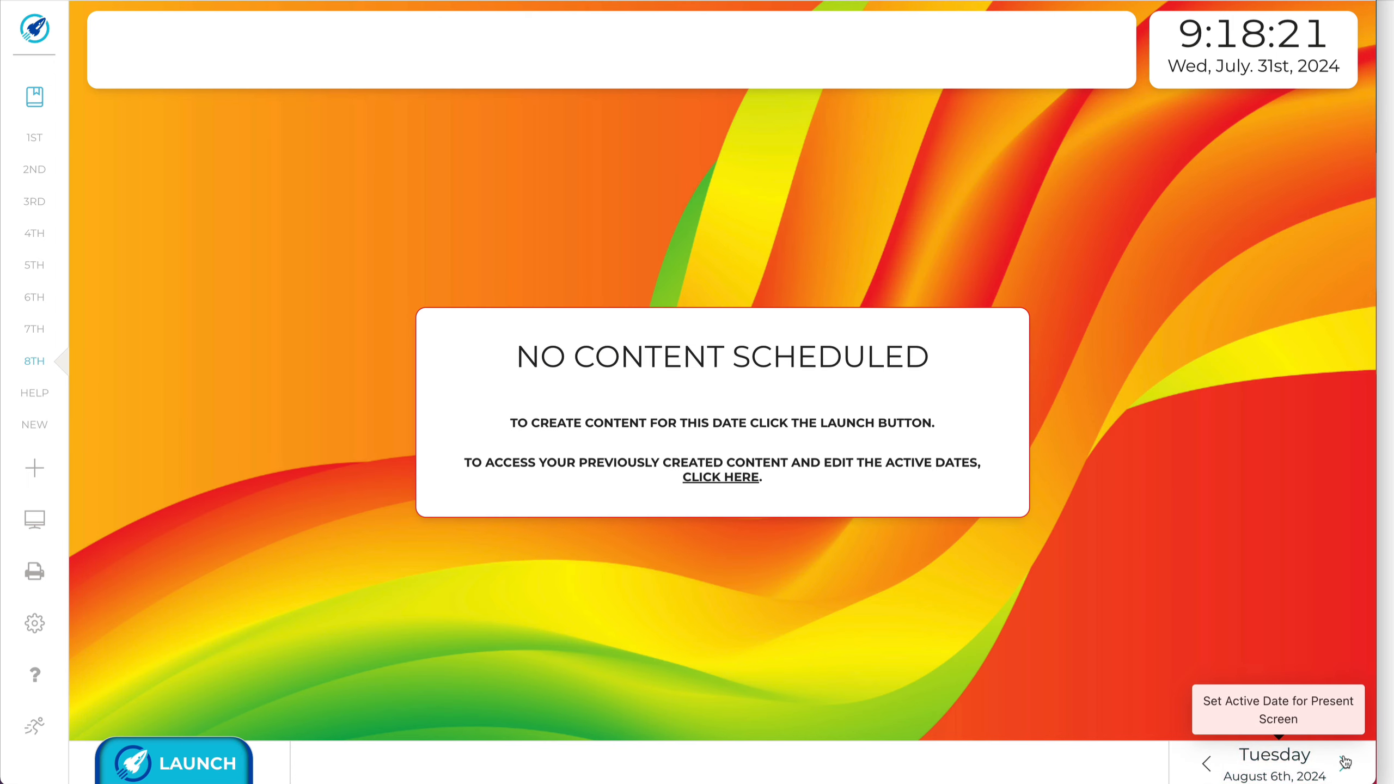
{"action": "left_click", "coordinate": [1203, 764]}
- Title Monday's agenda "Monday Agenda" and save it
{"action": "left_click", "coordinate": [1354, 142]}
{"action": "left_click", "coordinate": [533, 200]}
{"action": "type", "text": "Monday Agenda"}
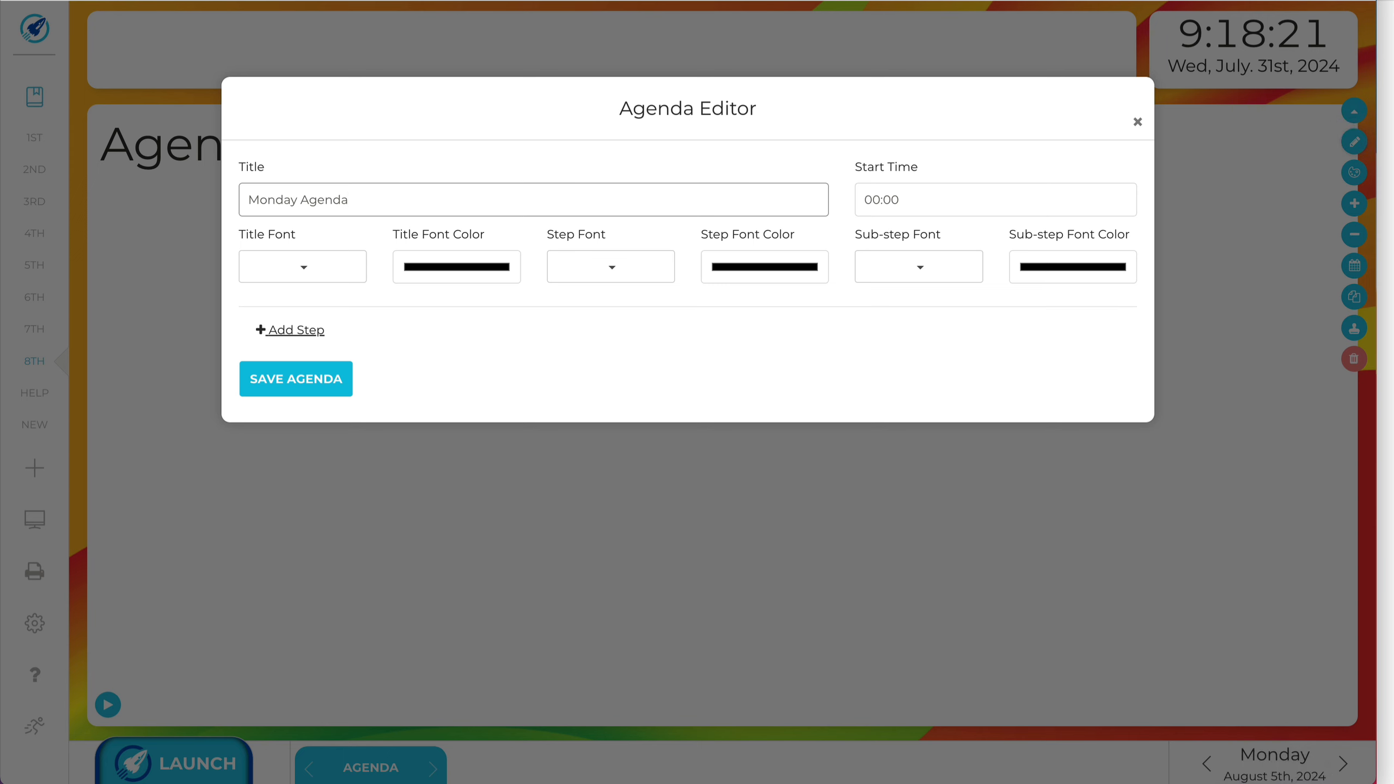
{"action": "left_click", "coordinate": [300, 372]}
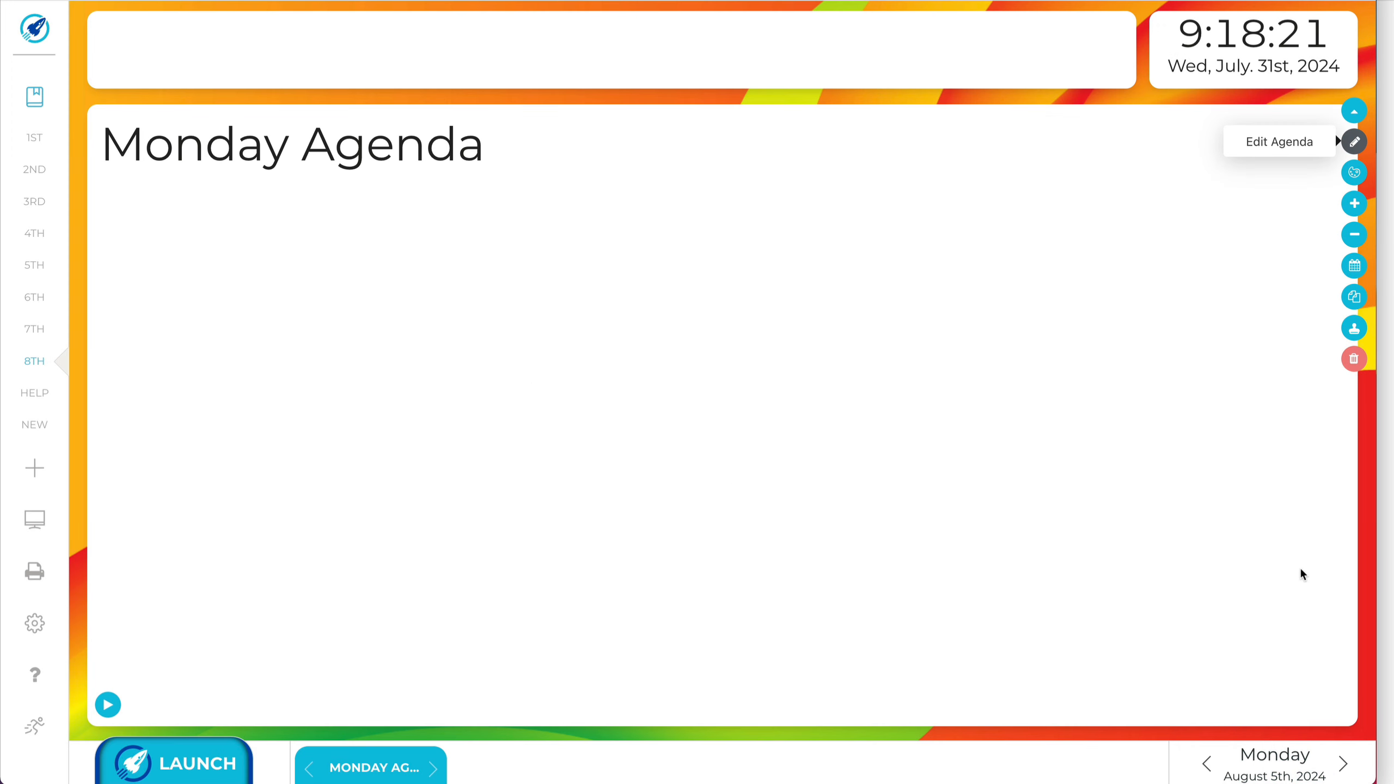
- Give Tuesday, August 6th, 2024 its own agenda box titled "Tuesday Agenda" and save it
{"action": "left_click", "coordinate": [1343, 764]}
{"action": "left_click", "coordinate": [1354, 141]}
{"action": "left_click", "coordinate": [533, 200]}
{"action": "type", "text": "Tuesday Agenda"}
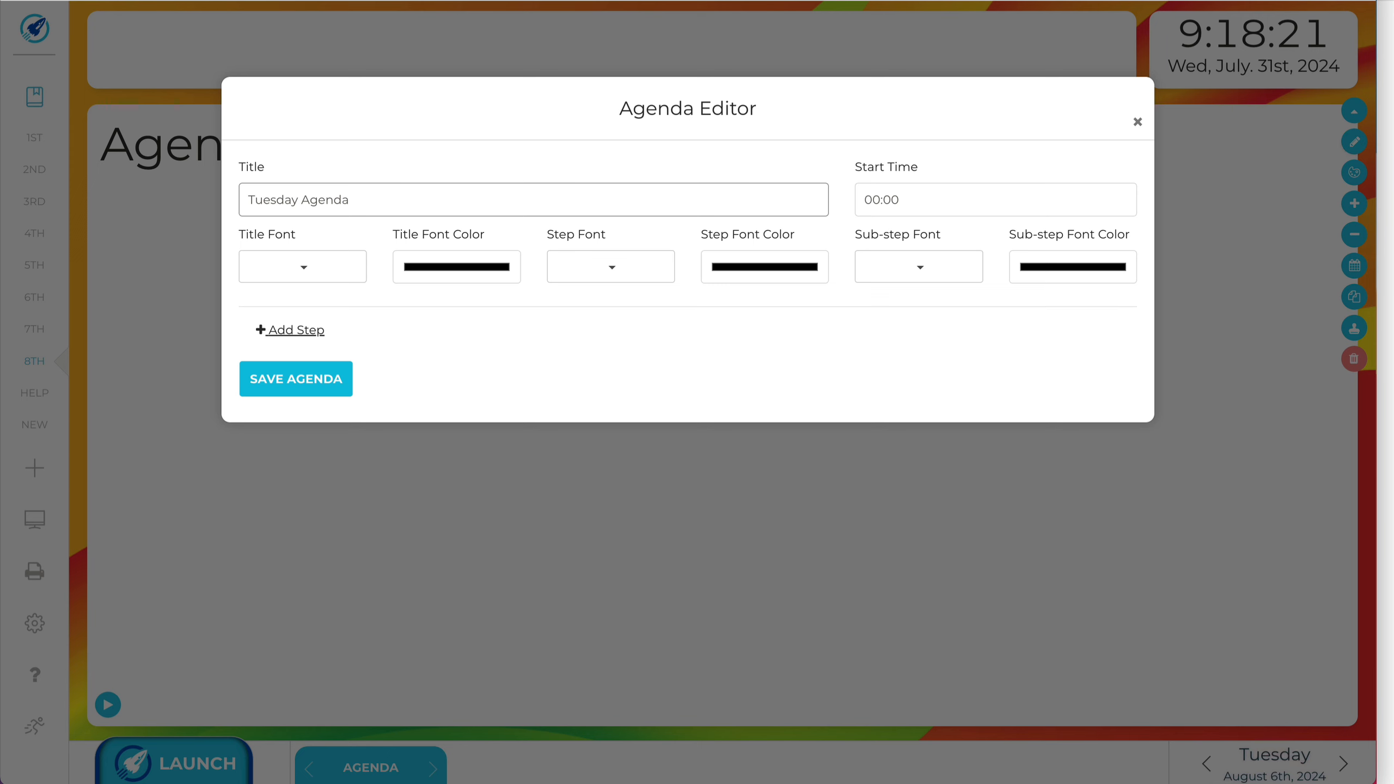
{"action": "left_click", "coordinate": [308, 375]}
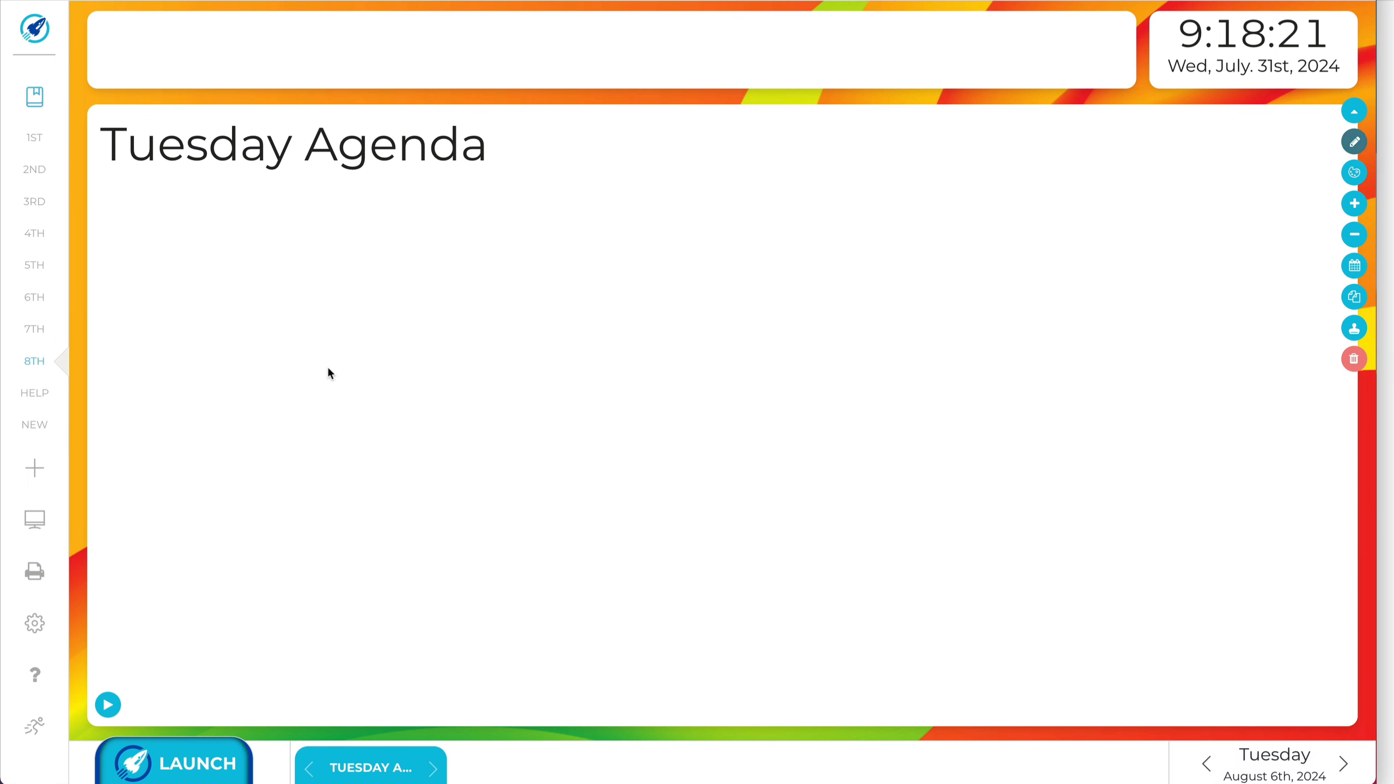
- Compare the Monday and Tuesday screens, and add a Text Editor Box to Monday, August 5th, 2024
{"action": "left_click", "coordinate": [1208, 770]}
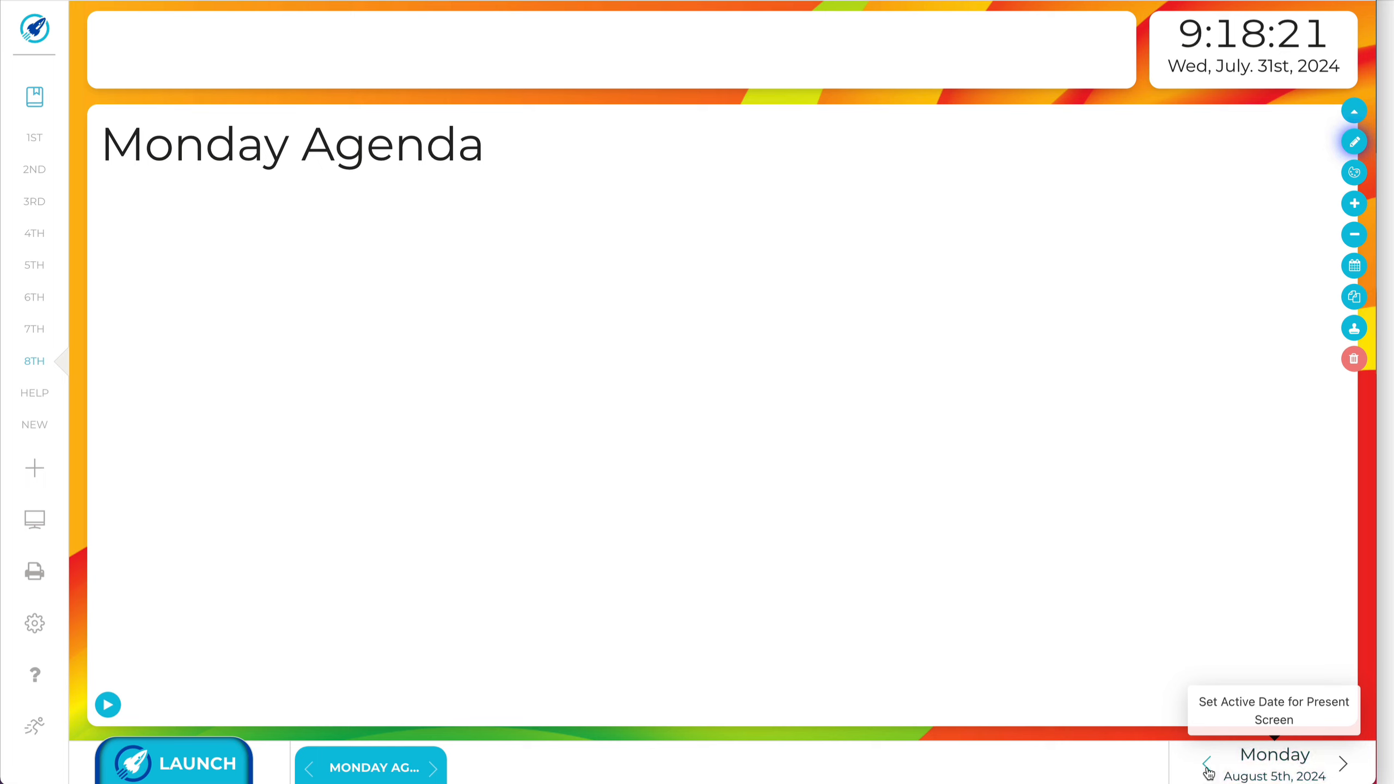
{"action": "left_click", "coordinate": [1345, 764]}
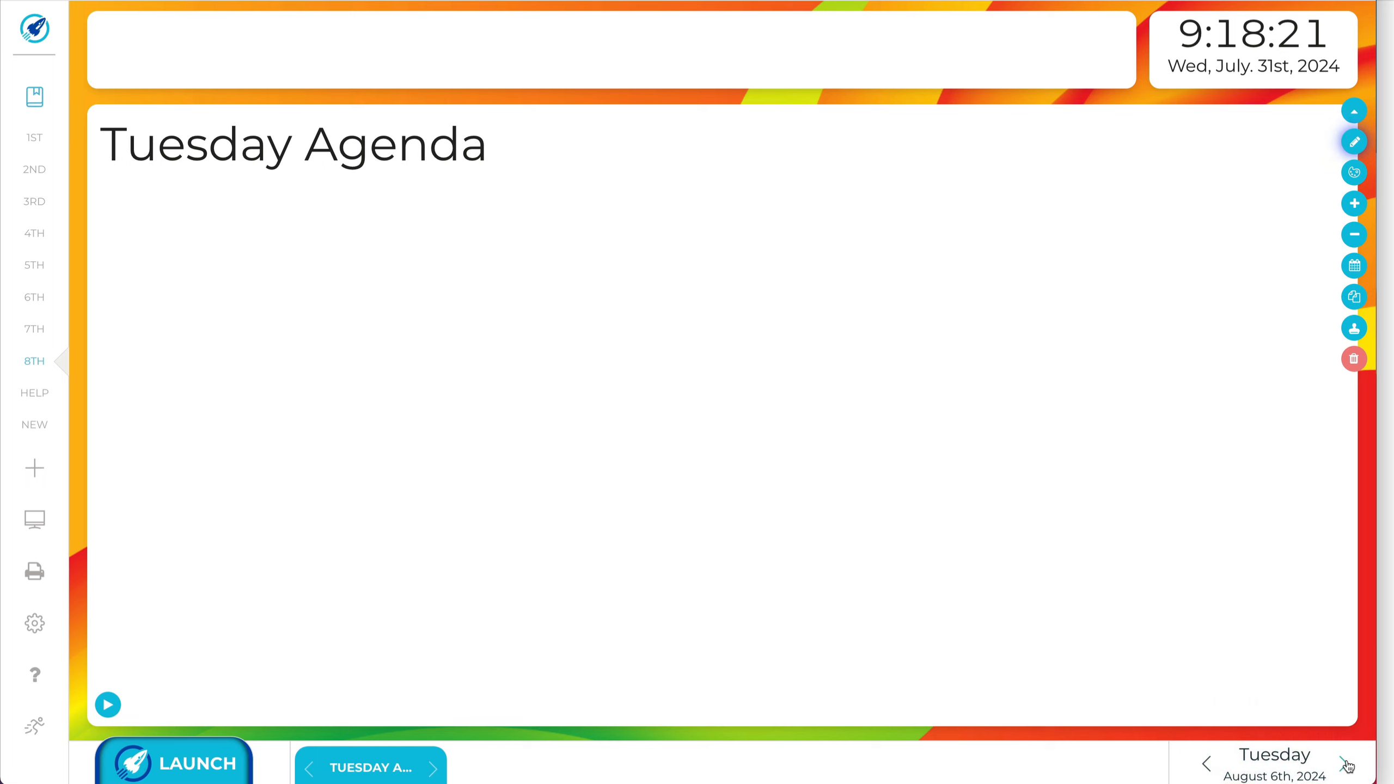
{"action": "left_click", "coordinate": [1204, 765]}
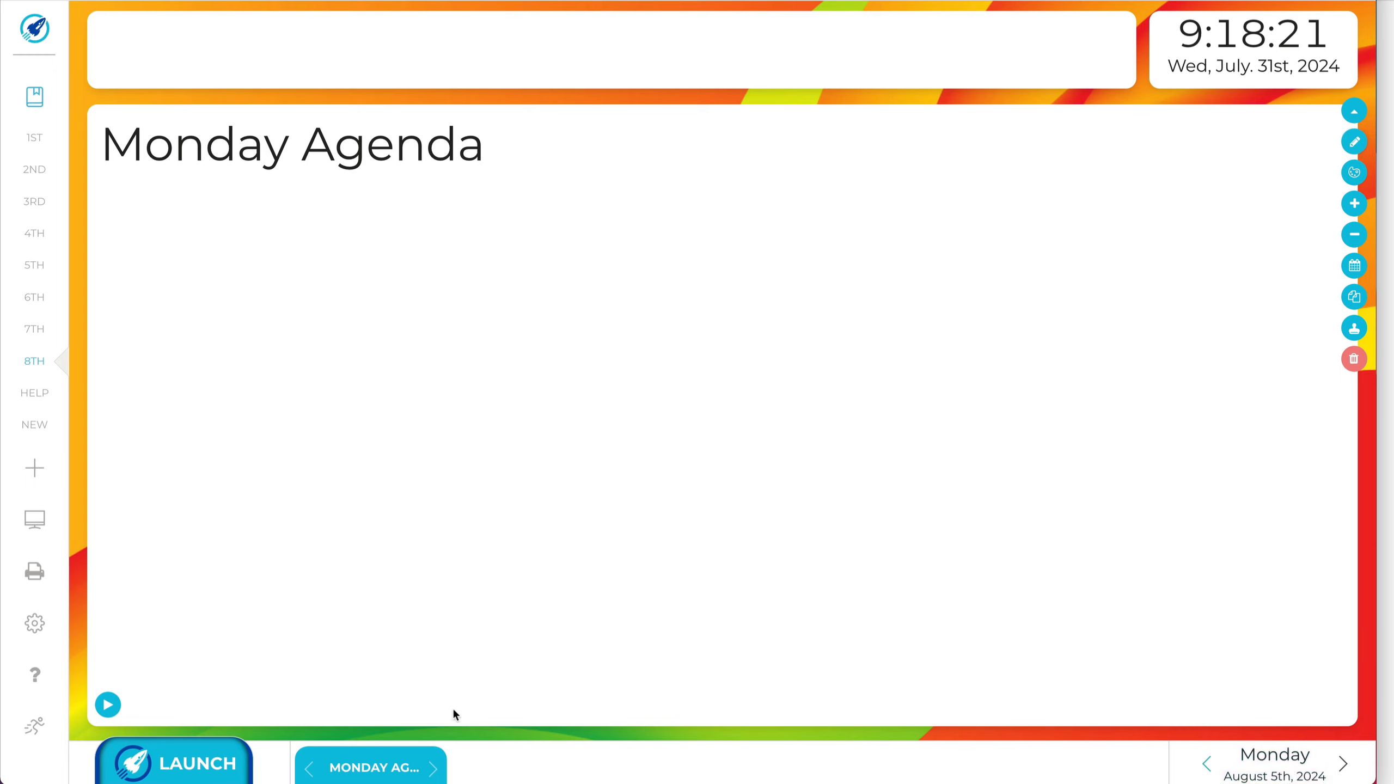
{"action": "left_click", "coordinate": [172, 761]}
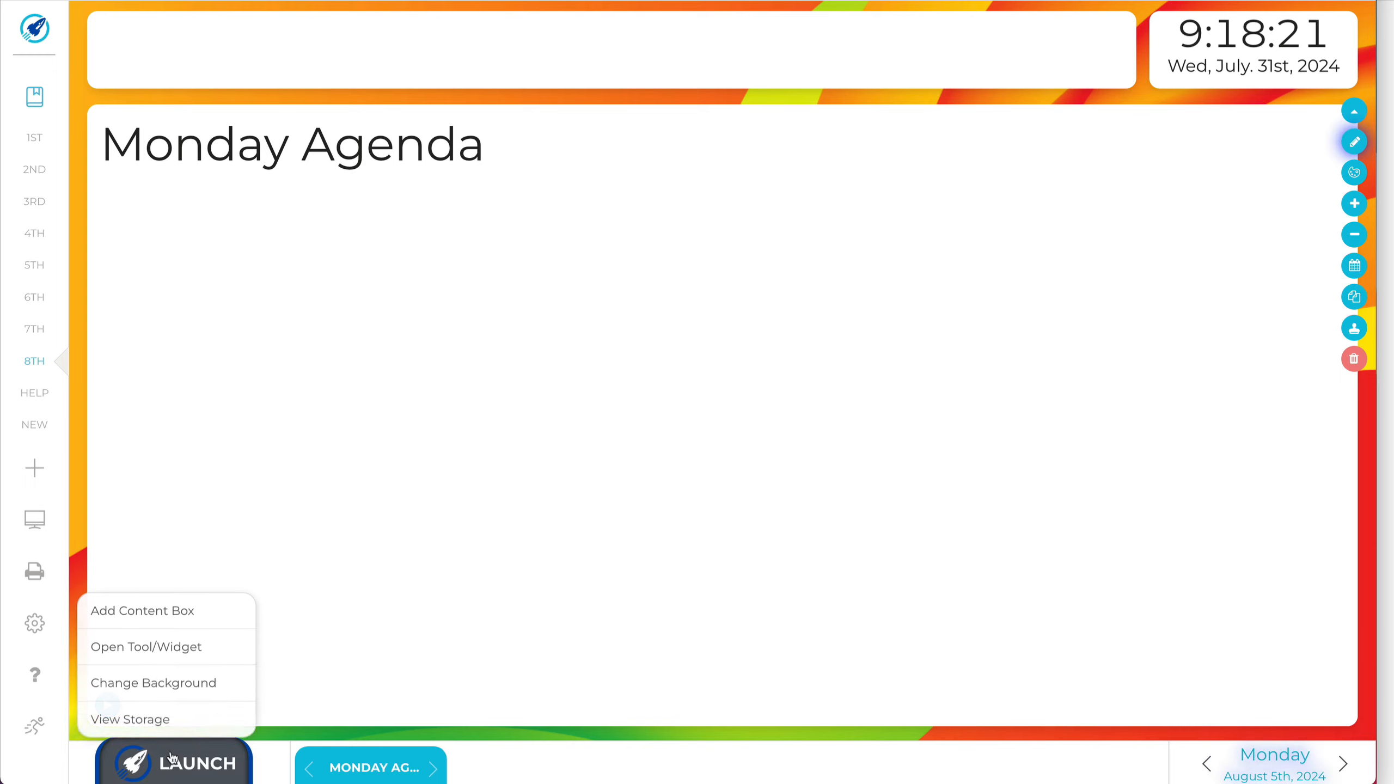
{"action": "left_click", "coordinate": [155, 610]}
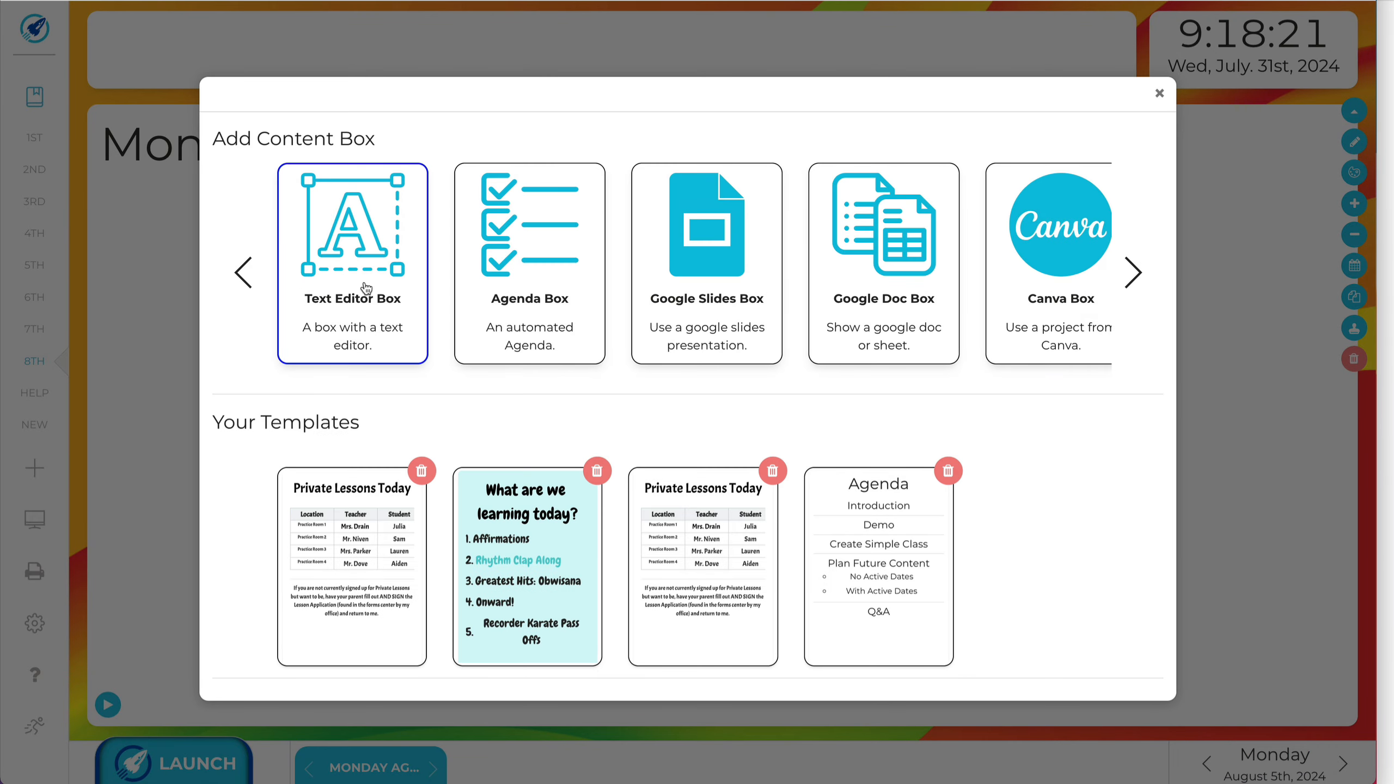
{"action": "left_click", "coordinate": [365, 288]}
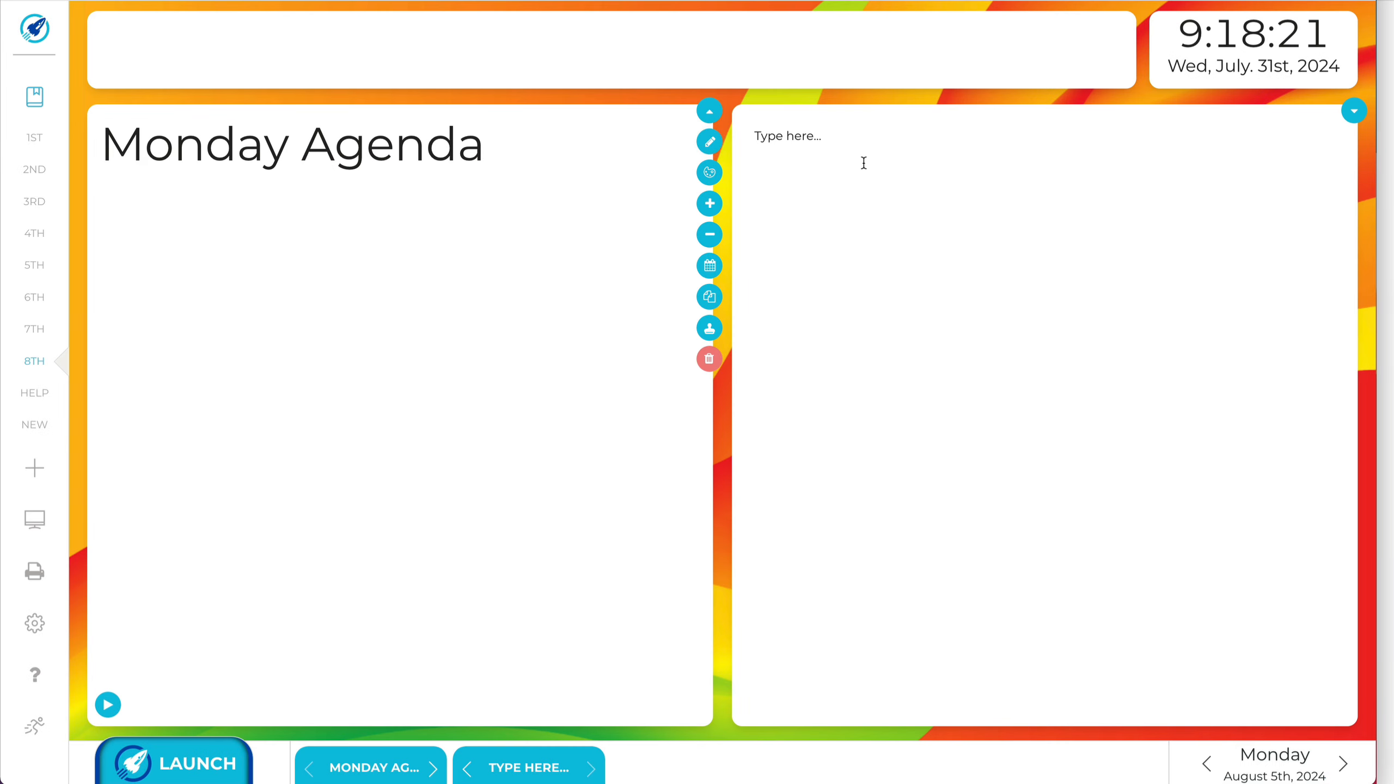
- Enter "Whole Week Notes" in Monday's new text box, save it, and check whether it shows on Tuesday's screen
{"action": "left_click", "coordinate": [838, 138]}
{"action": "type", "text": "W"}
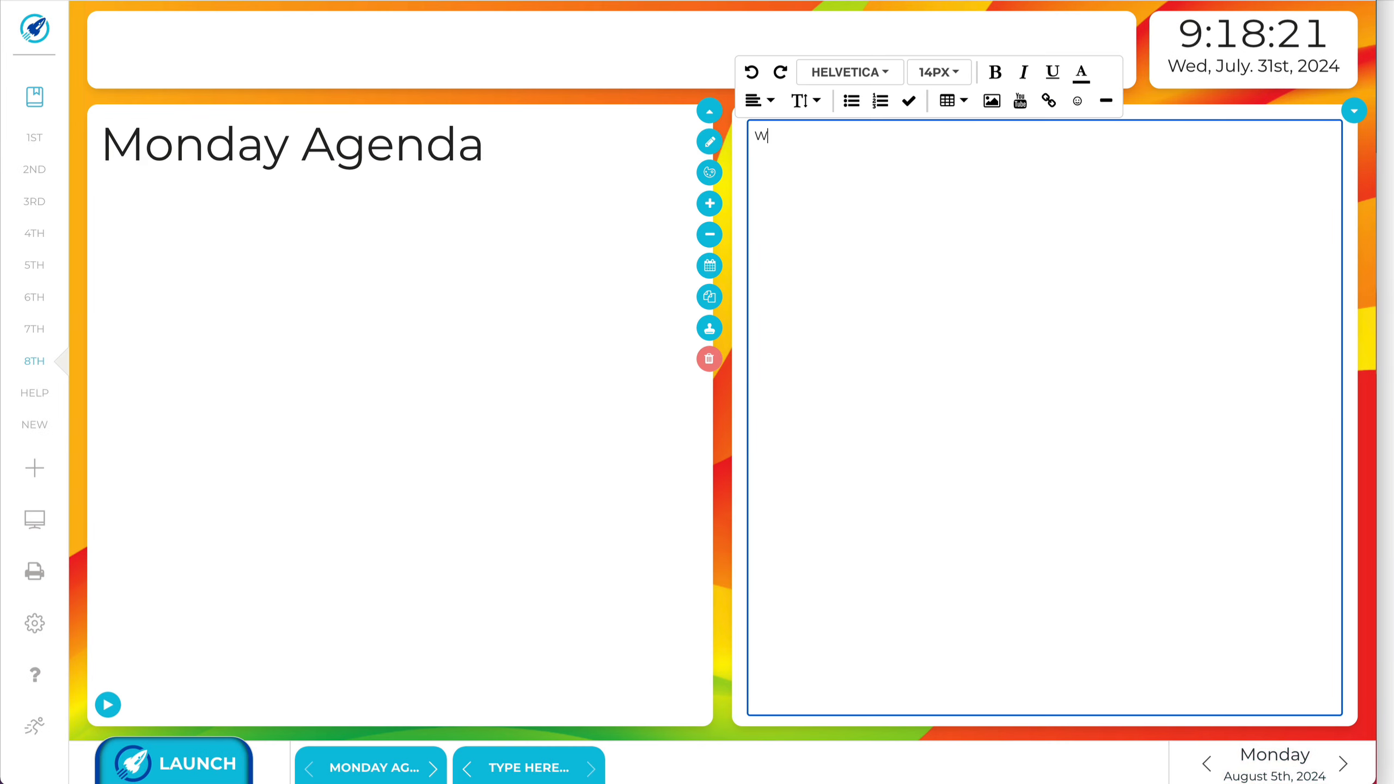
{"action": "type", "text": "hole Week Notes"}
{"action": "left_click", "coordinate": [1362, 240]}
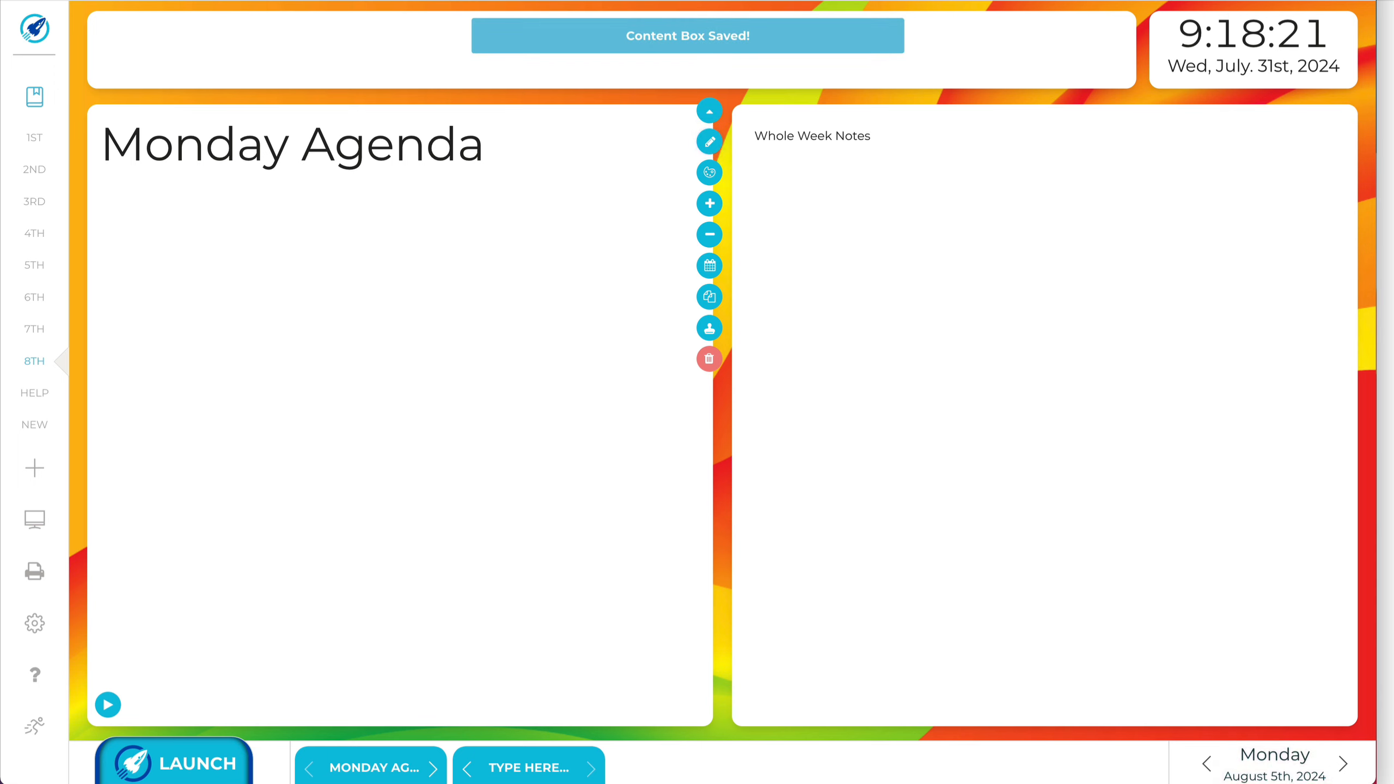
{"action": "left_click", "coordinate": [1344, 764]}
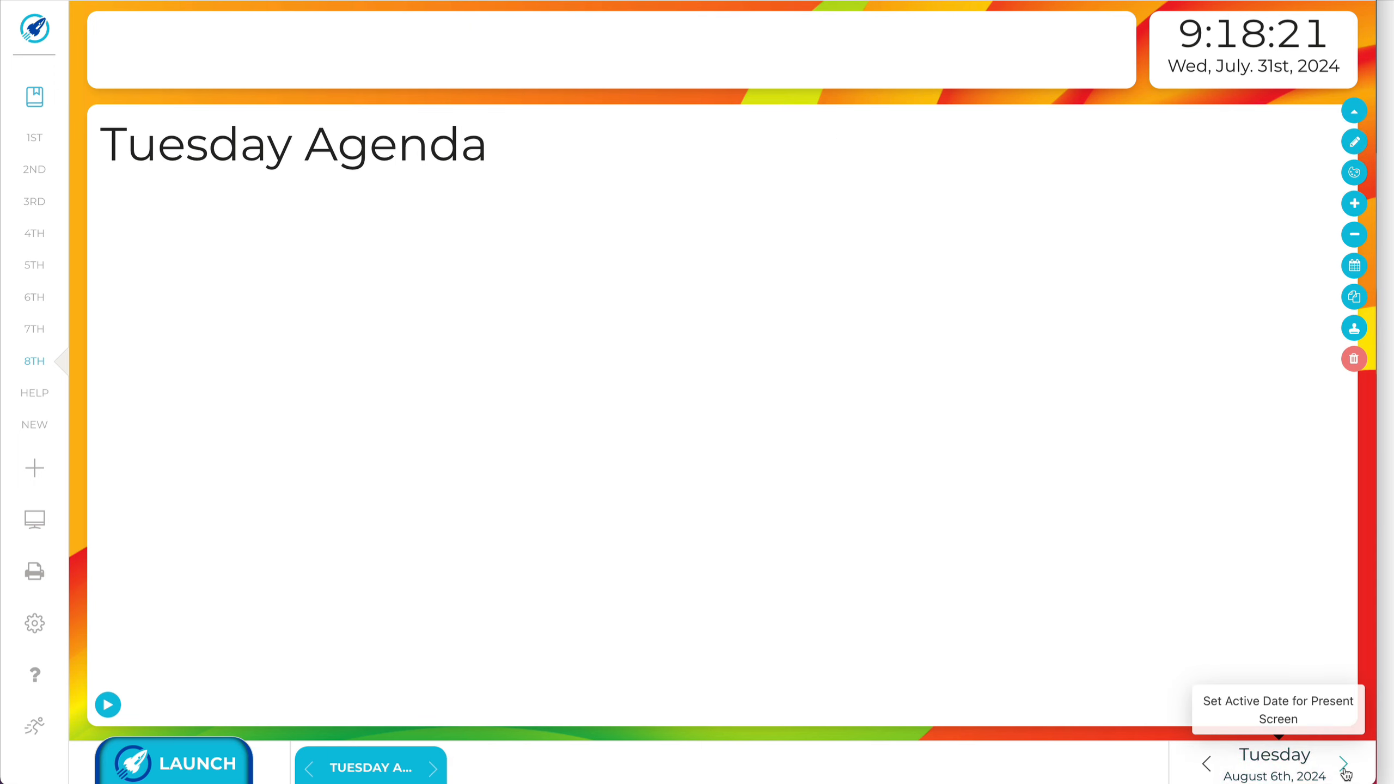
{"action": "left_click", "coordinate": [1206, 765]}
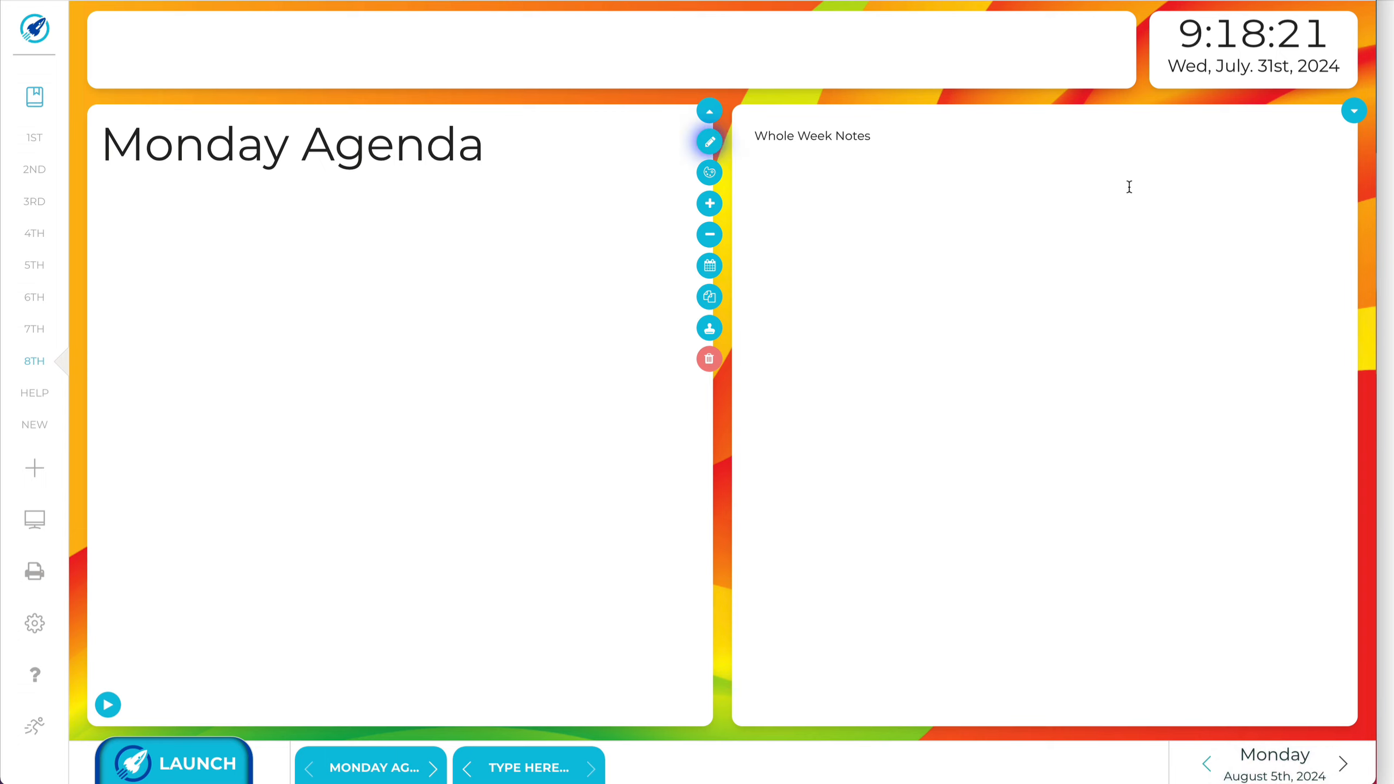
- Set the end date of the Whole Week Notes box's active dates to 08/09/2024 and save the dates
{"action": "left_click", "coordinate": [1359, 114]}
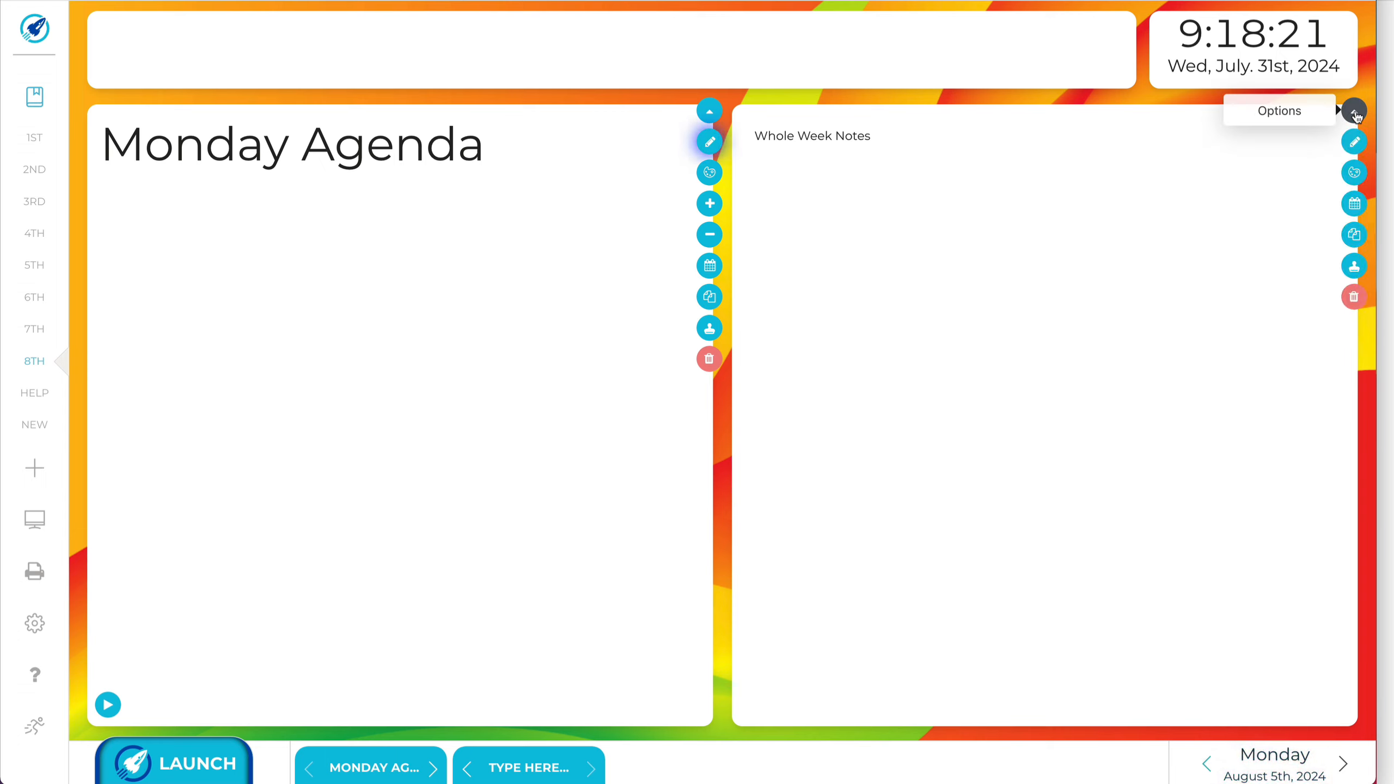
{"action": "left_click", "coordinate": [1354, 204]}
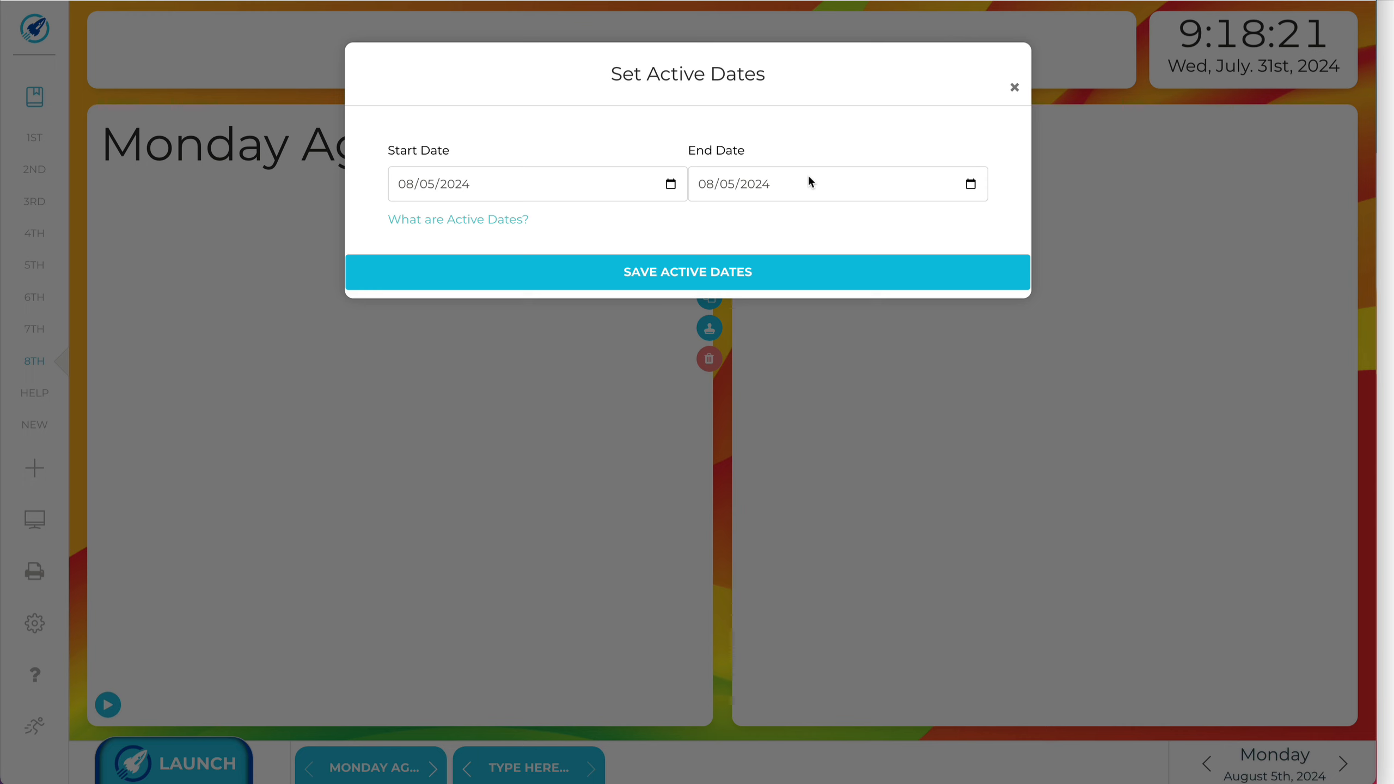
{"action": "left_click", "coordinate": [971, 185]}
{"action": "left_click", "coordinate": [832, 304]}
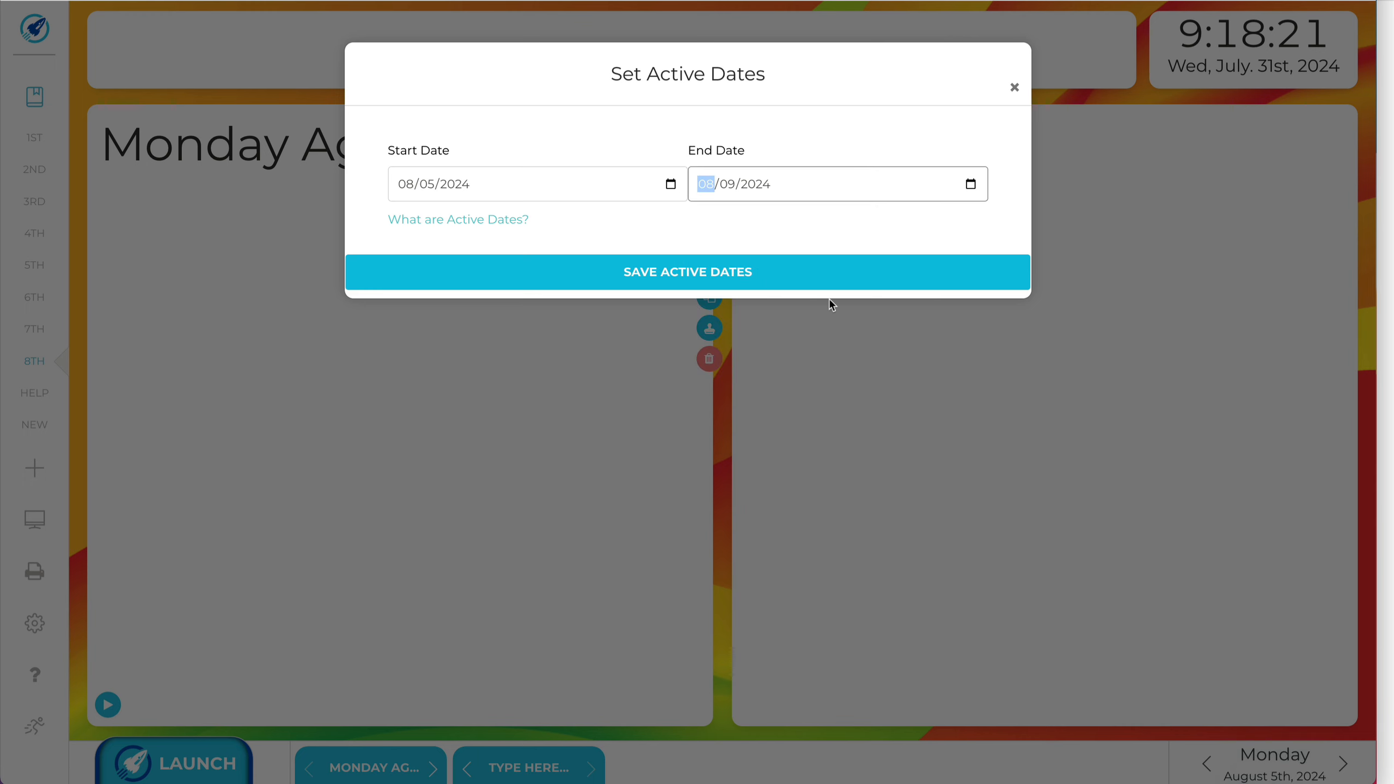
{"action": "left_click", "coordinate": [716, 278]}
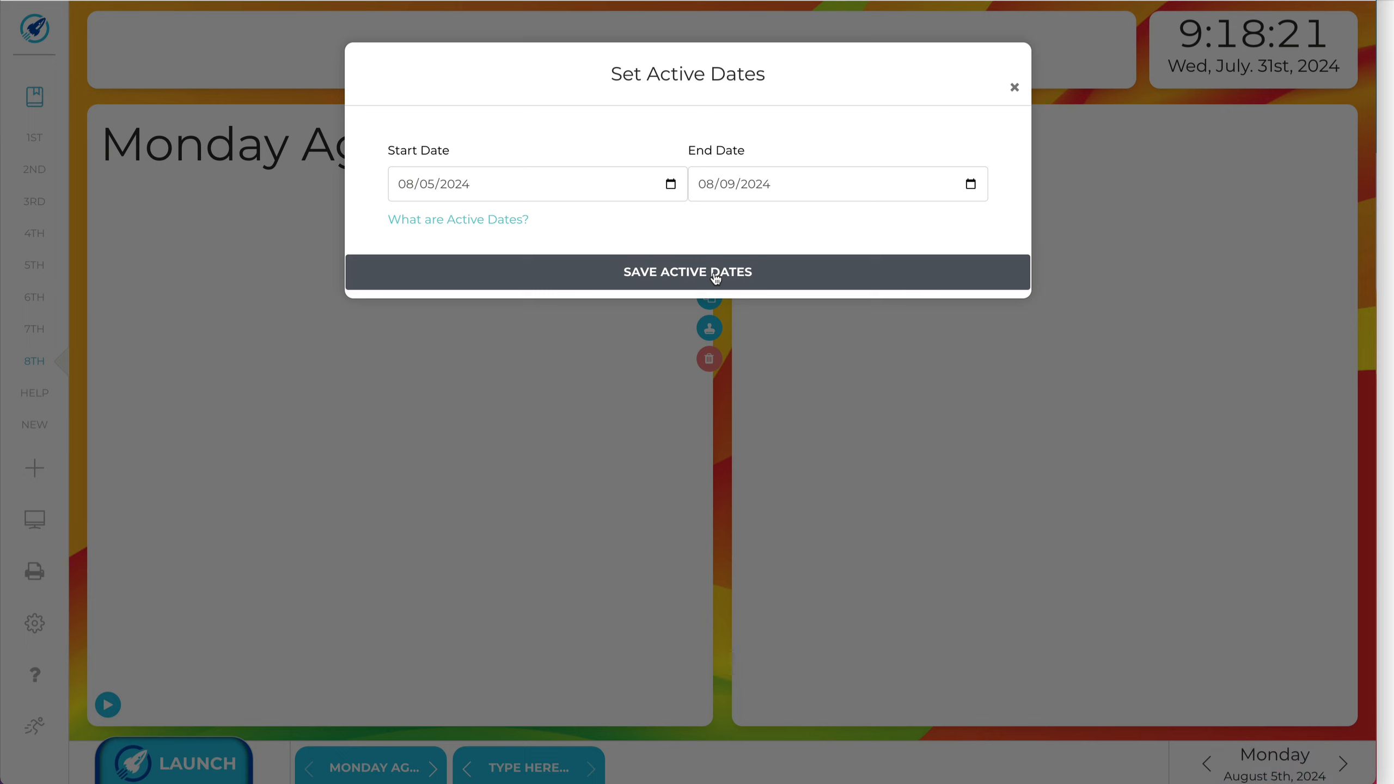
{"action": "left_click", "coordinate": [1014, 89]}
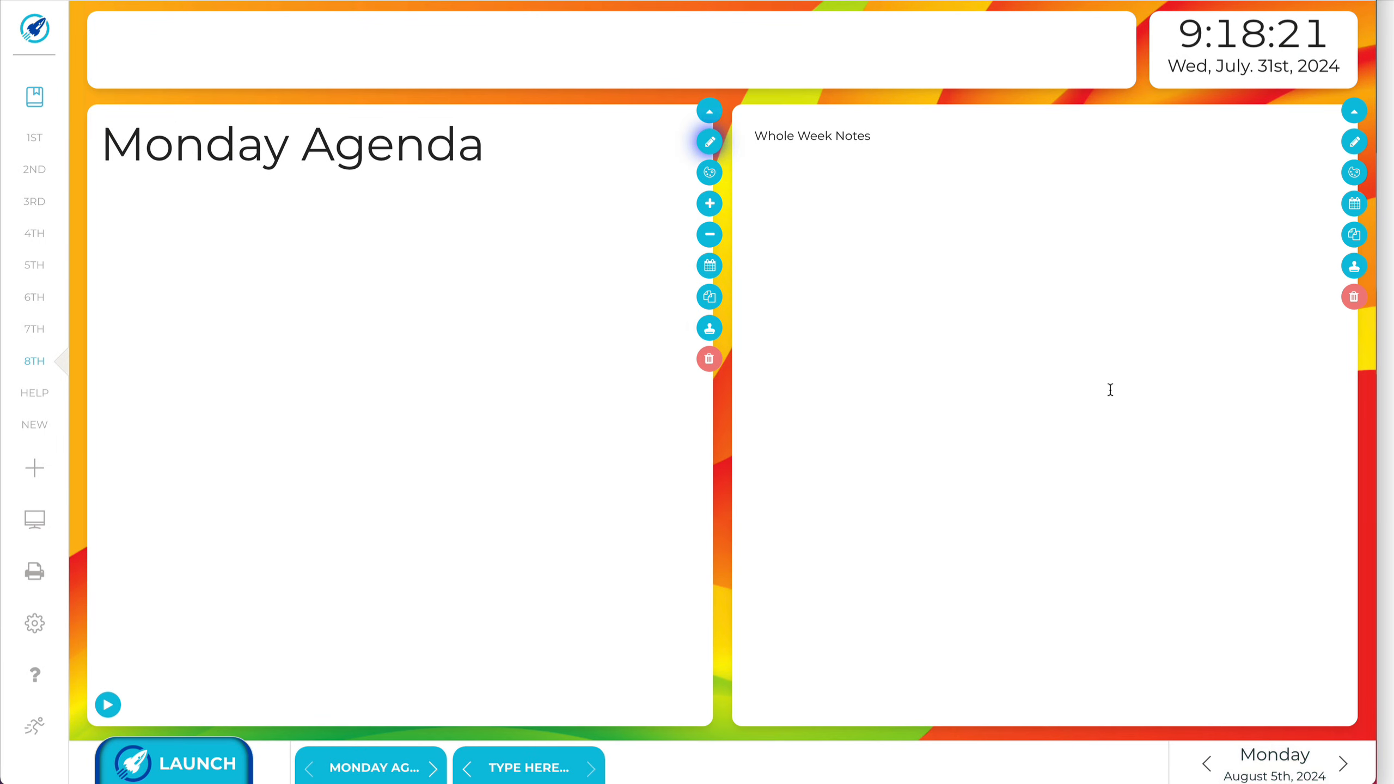
- Examine which content boxes appear each day from Tuesday, August 6th through Saturday, August 10th, 2024, and return to Monday, August 5th
{"action": "left_click", "coordinate": [1344, 764]}
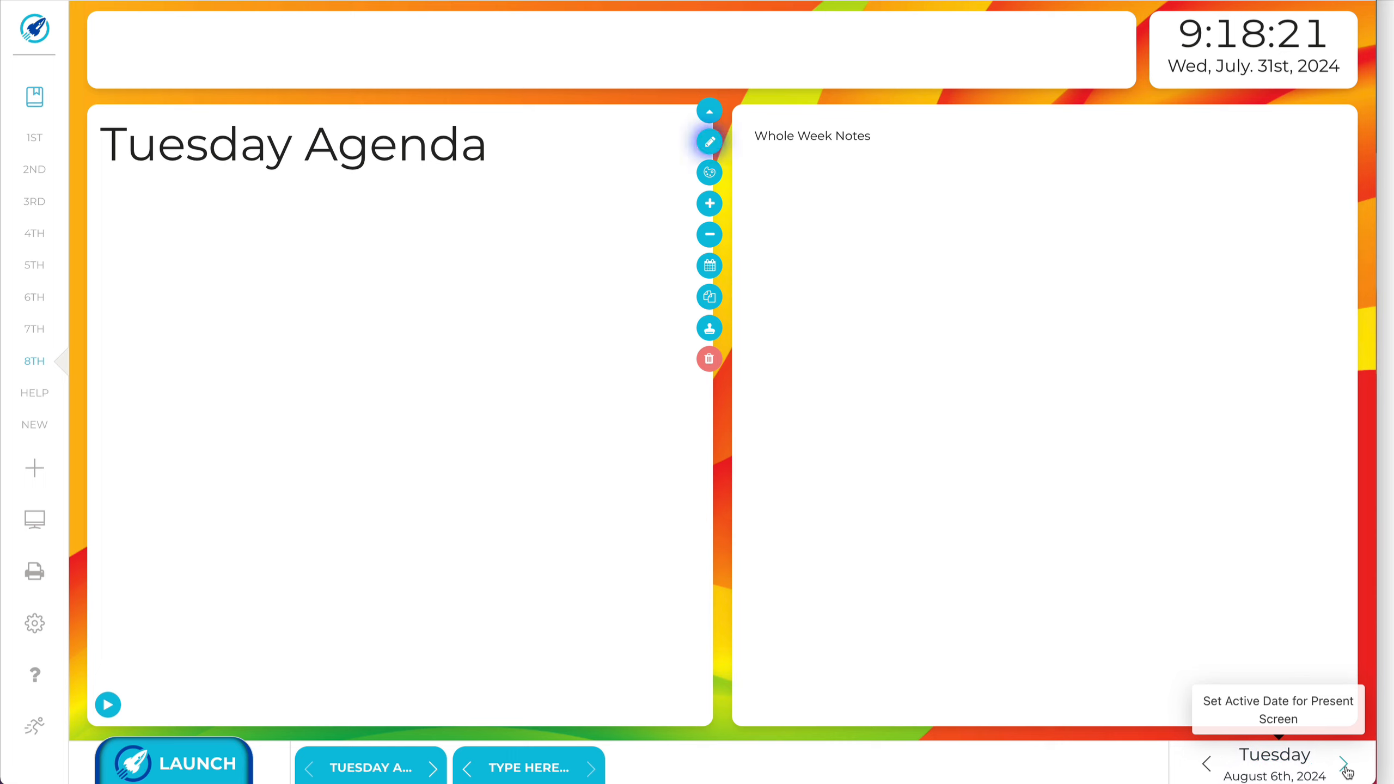
{"action": "left_click", "coordinate": [1344, 764]}
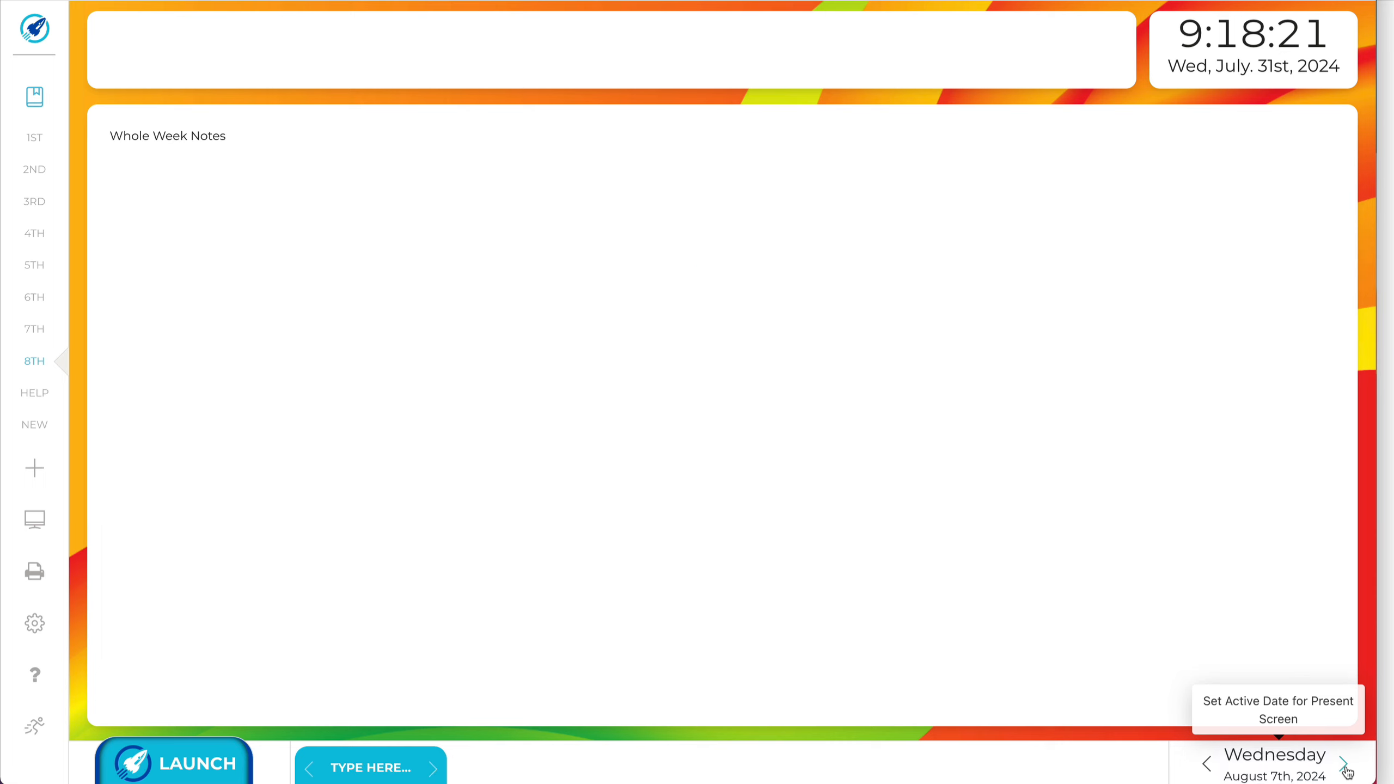
{"action": "left_click", "coordinate": [1344, 764]}
{"action": "left_click", "coordinate": [1344, 764]}
{"action": "left_click", "coordinate": [1344, 765]}
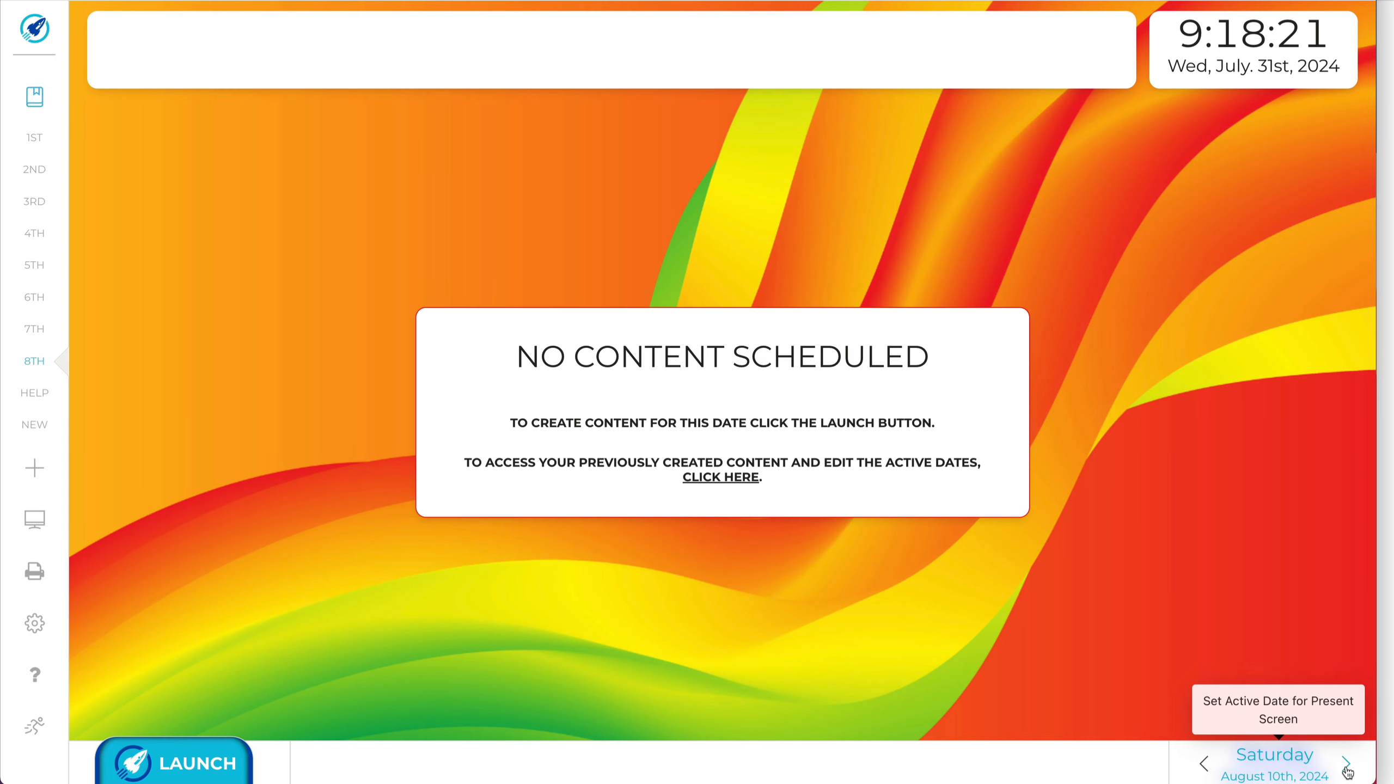
{"action": "left_click", "coordinate": [1204, 765]}
{"action": "left_click", "coordinate": [1205, 765]}
{"action": "left_click", "coordinate": [1206, 765]}
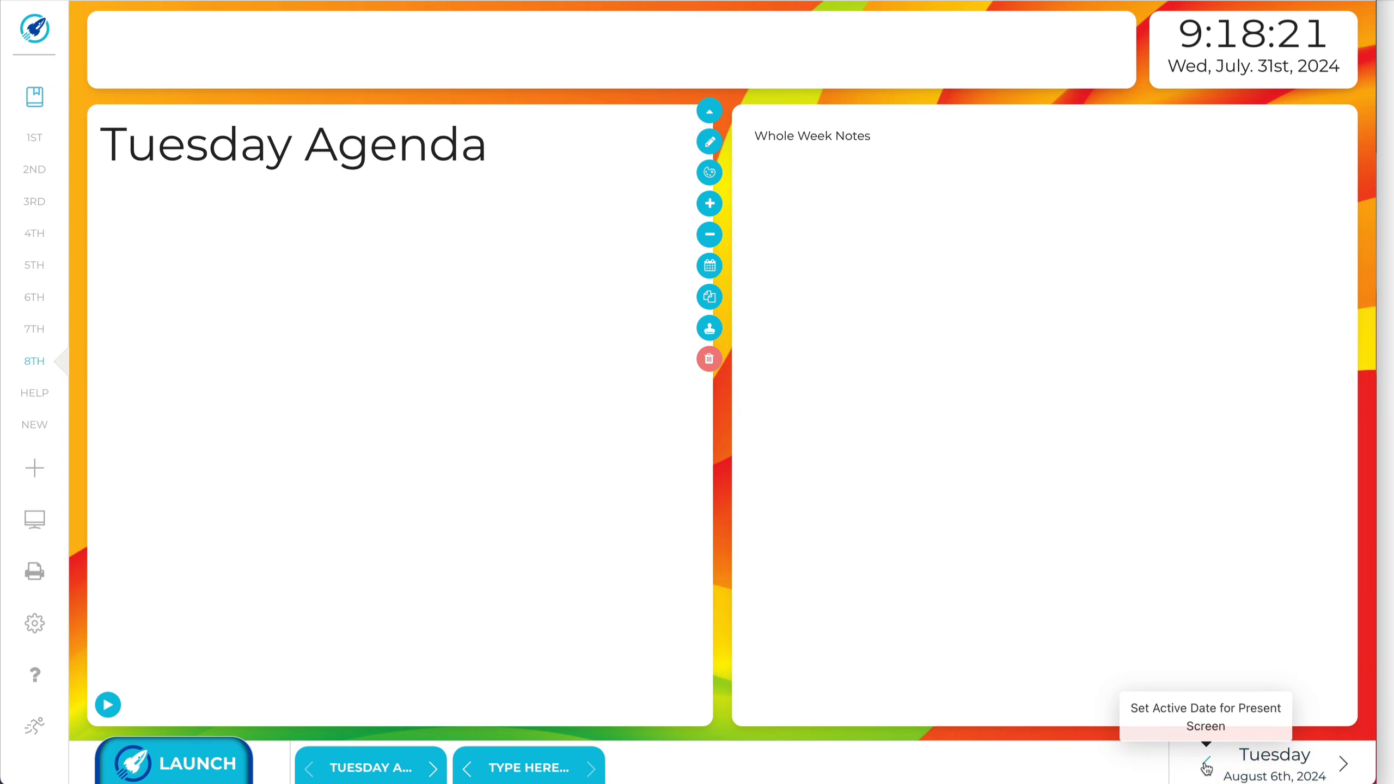
{"action": "left_click", "coordinate": [1206, 765]}
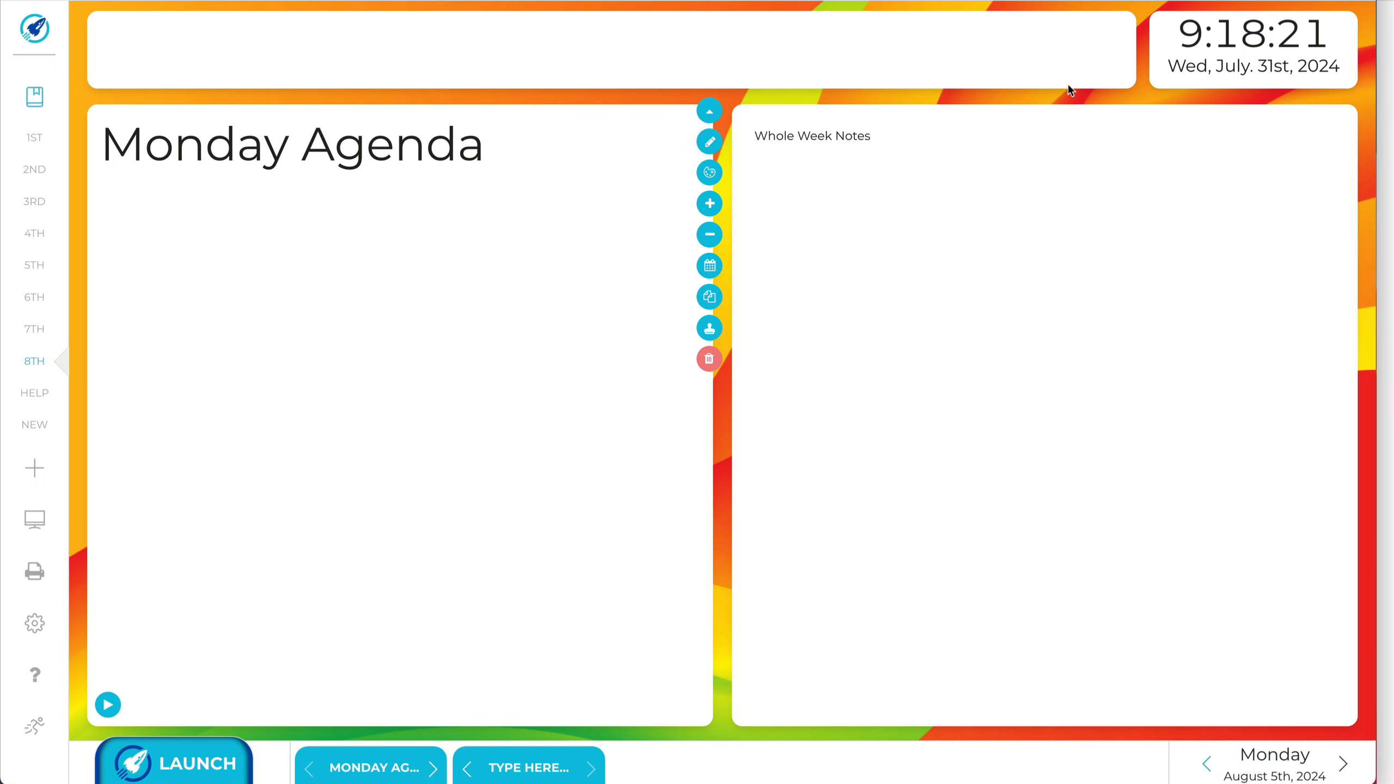
{"action": "mouse_move", "coordinate": [1067, 49]}
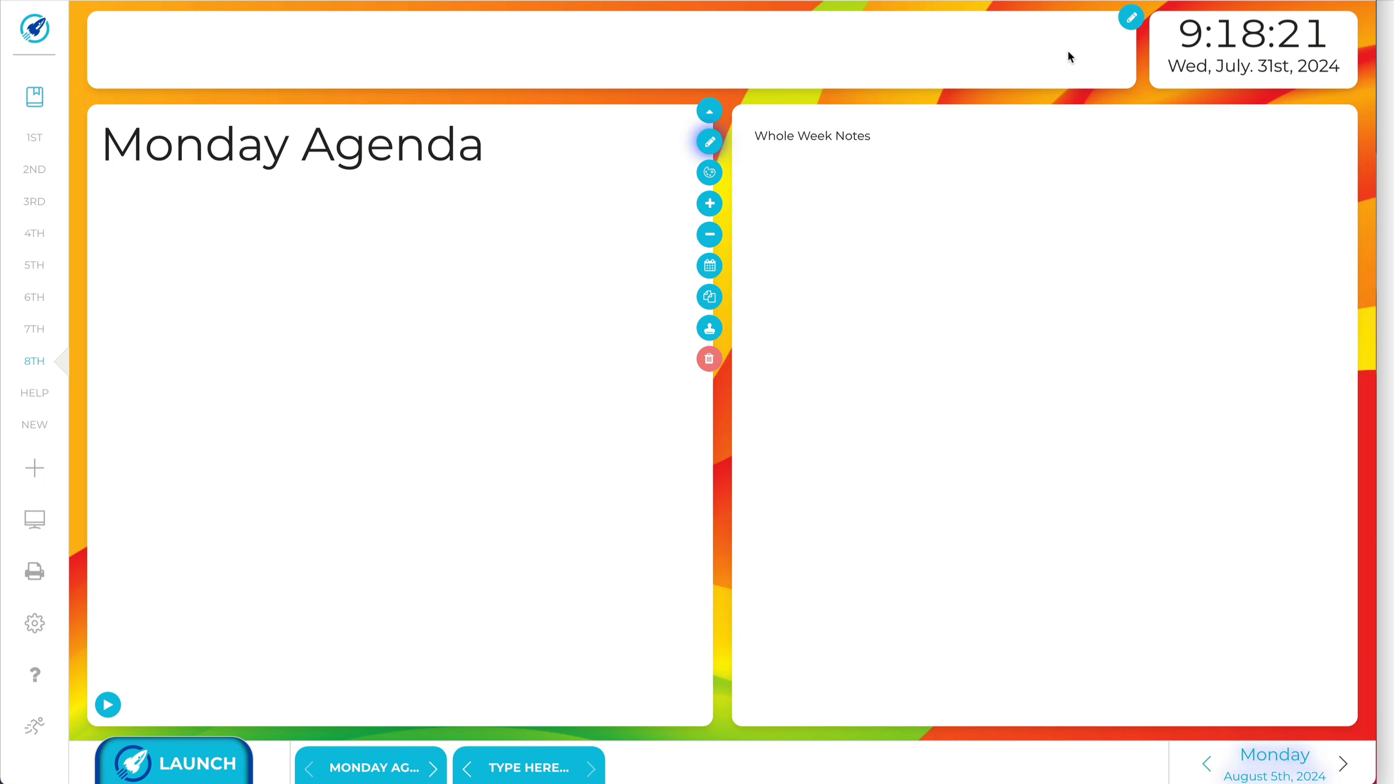
- Open the announcements for the Mariachi class for editing
{"action": "left_click", "coordinate": [1128, 18]}
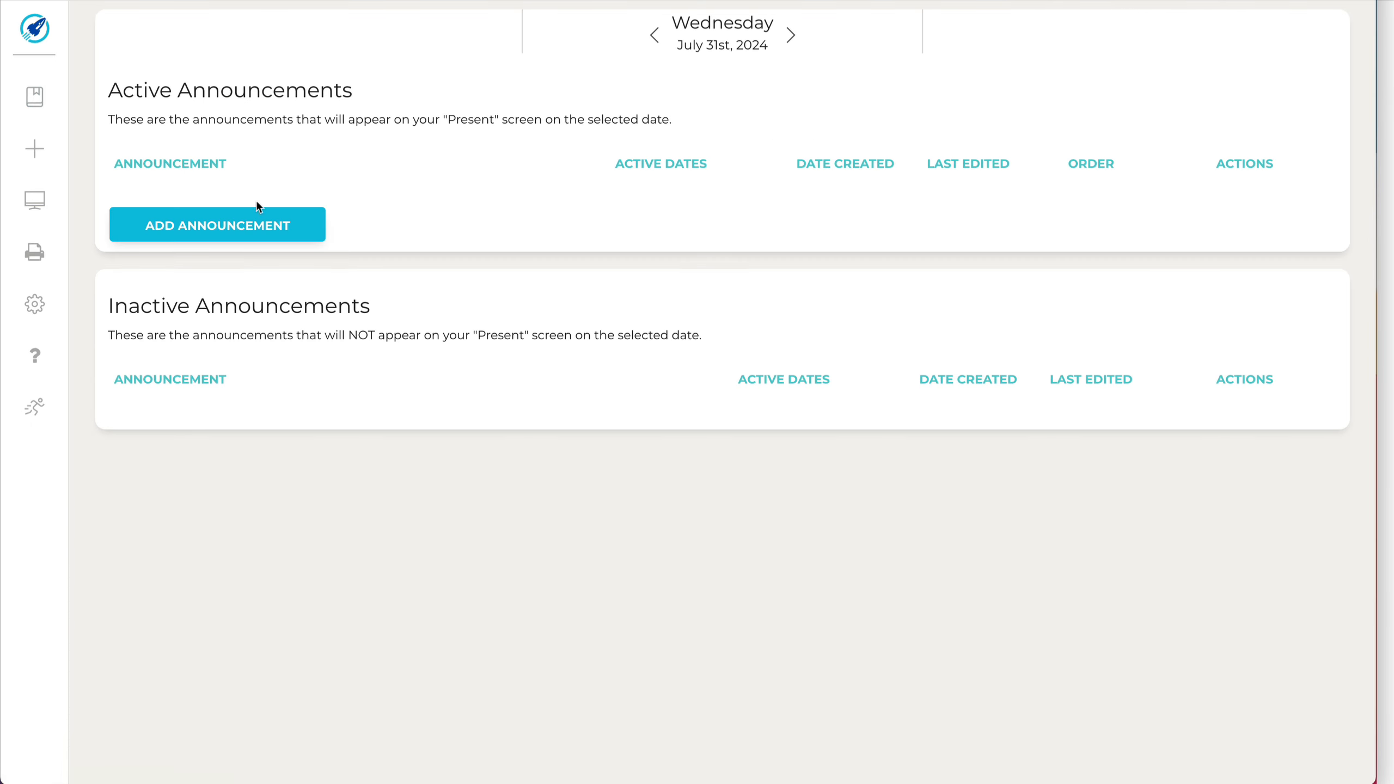
{"action": "left_click", "coordinate": [236, 224]}
{"action": "left_click", "coordinate": [330, 223]}
{"action": "triple_click", "coordinate": [331, 225]}
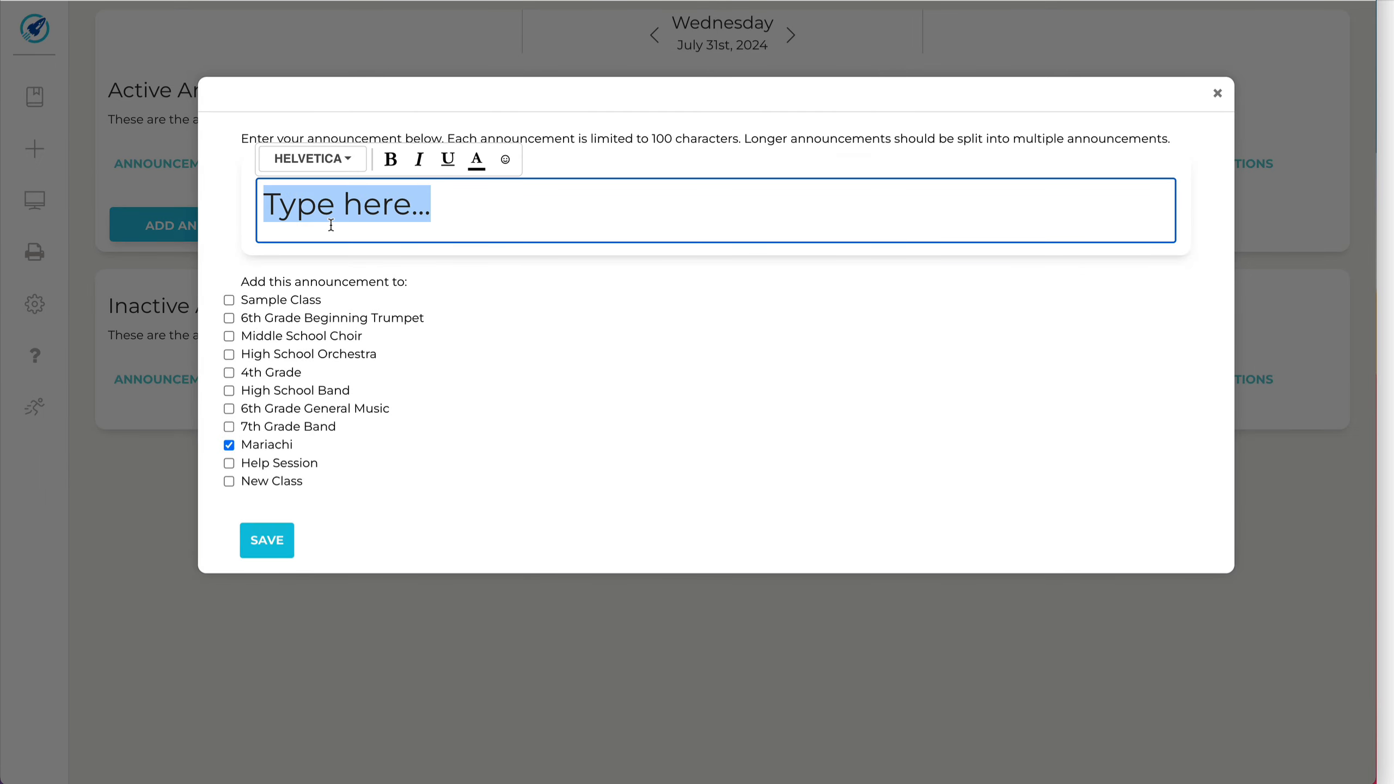
{"action": "left_click", "coordinate": [1222, 91]}
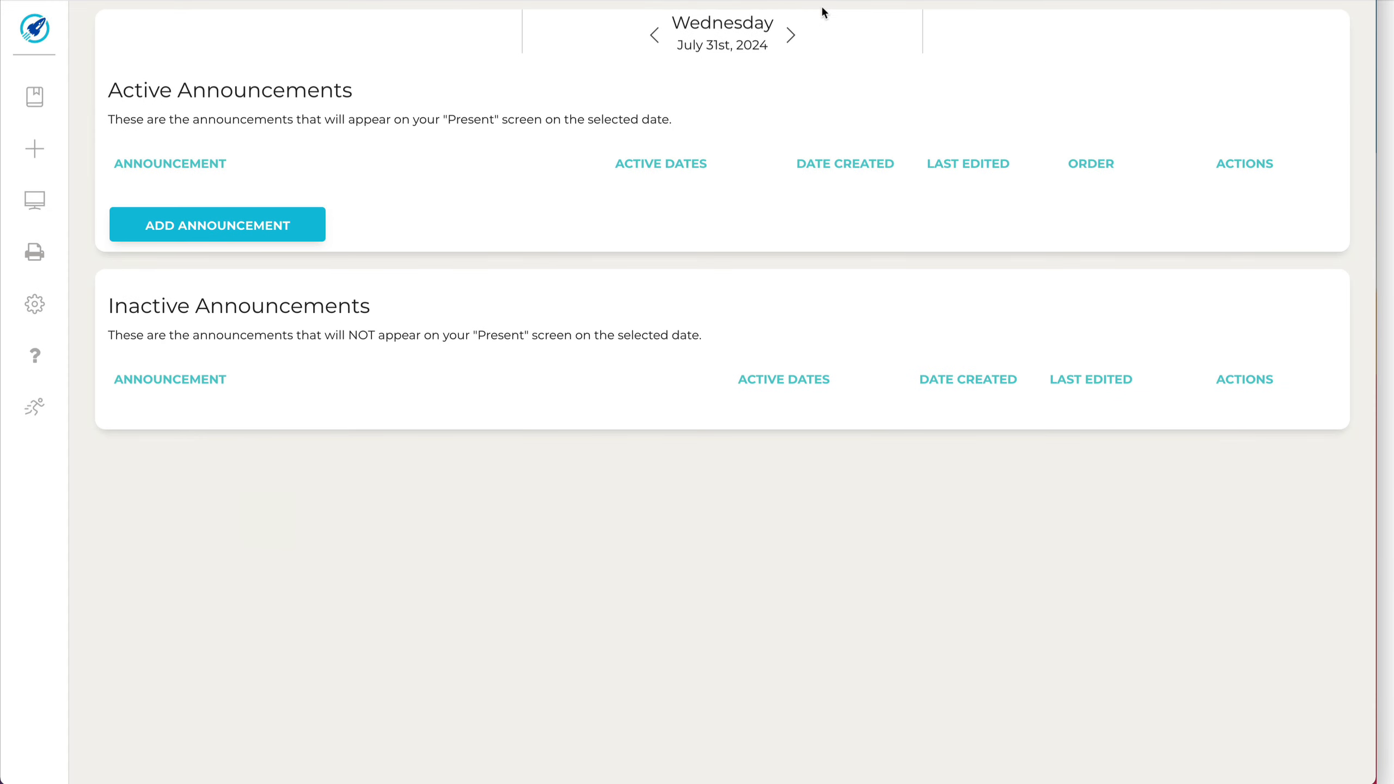
- Set the selected date for the announcements to Monday, August 5th, 2024
{"action": "left_click", "coordinate": [652, 38]}
{"action": "left_click", "coordinate": [656, 44]}
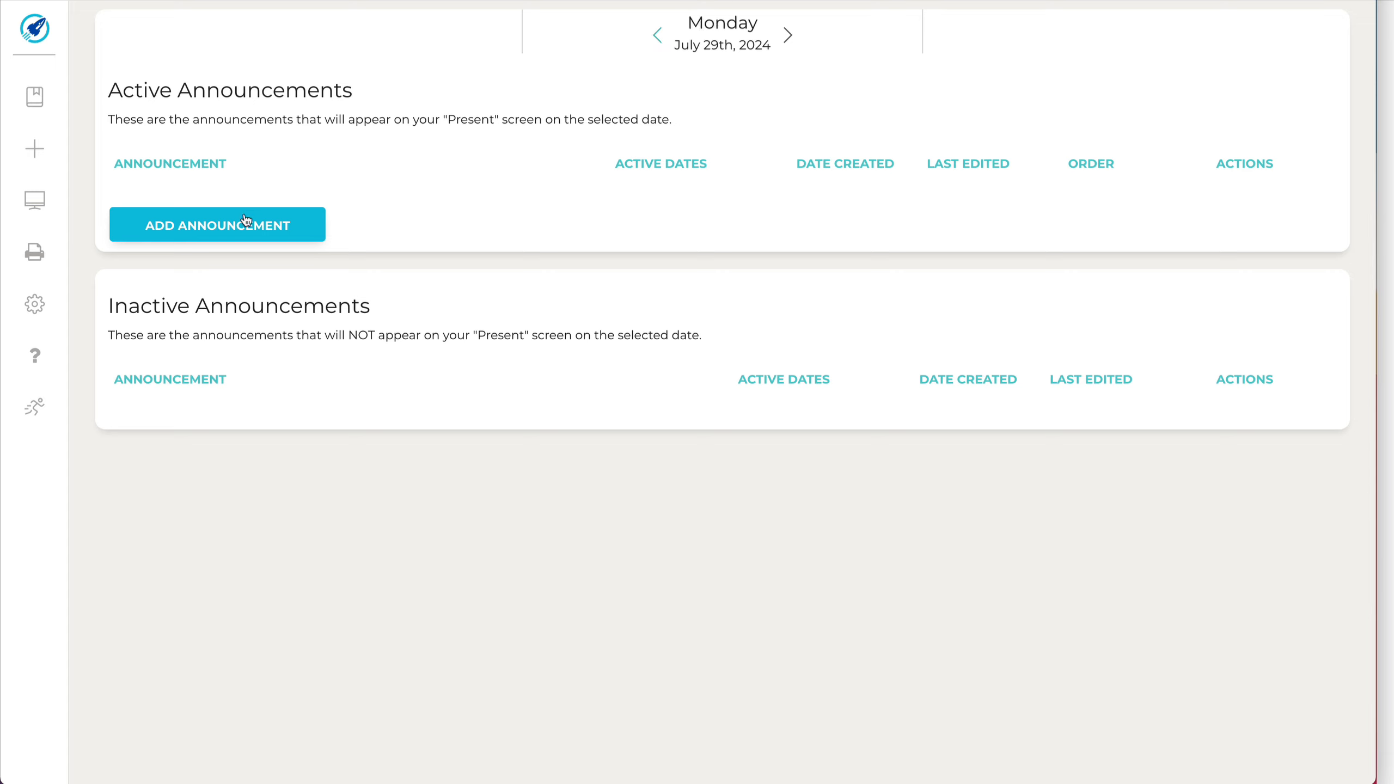
{"action": "left_click", "coordinate": [788, 43]}
{"action": "left_click", "coordinate": [787, 43]}
{"action": "left_click", "coordinate": [787, 43]}
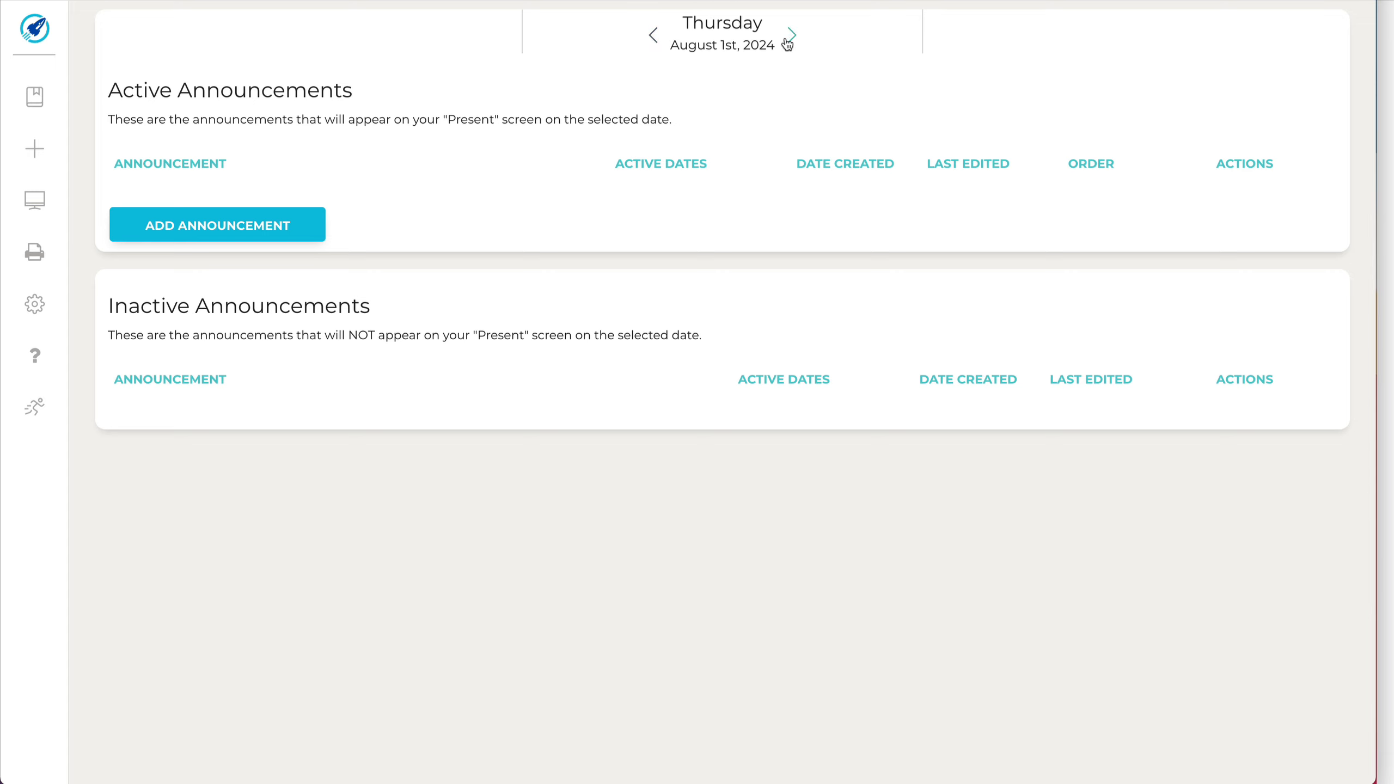
{"action": "left_click", "coordinate": [787, 43]}
{"action": "left_click", "coordinate": [788, 43]}
{"action": "left_click", "coordinate": [787, 43]}
{"action": "left_click", "coordinate": [788, 43]}
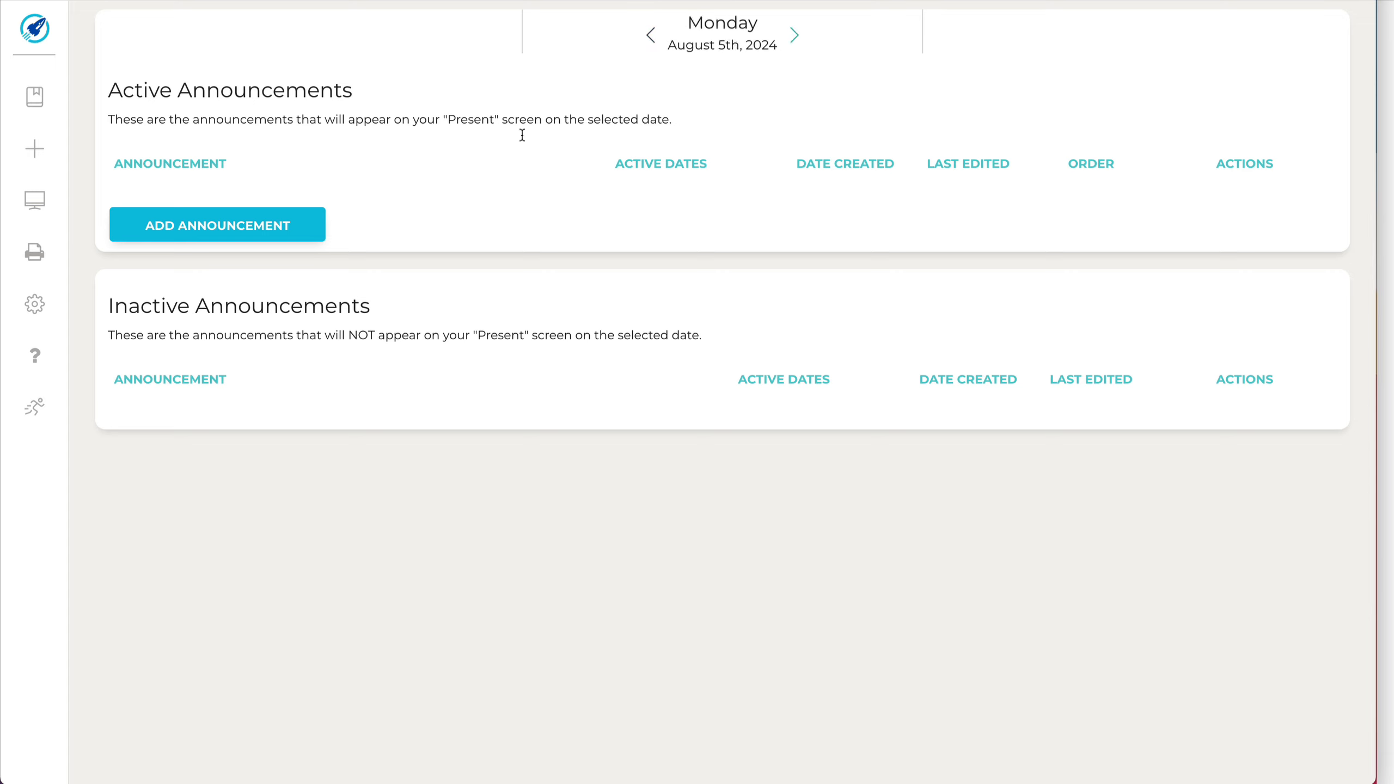
- Add the announcement "Monday" for August 5th, 2024 to the Mariachi class and save it
{"action": "left_click", "coordinate": [227, 234]}
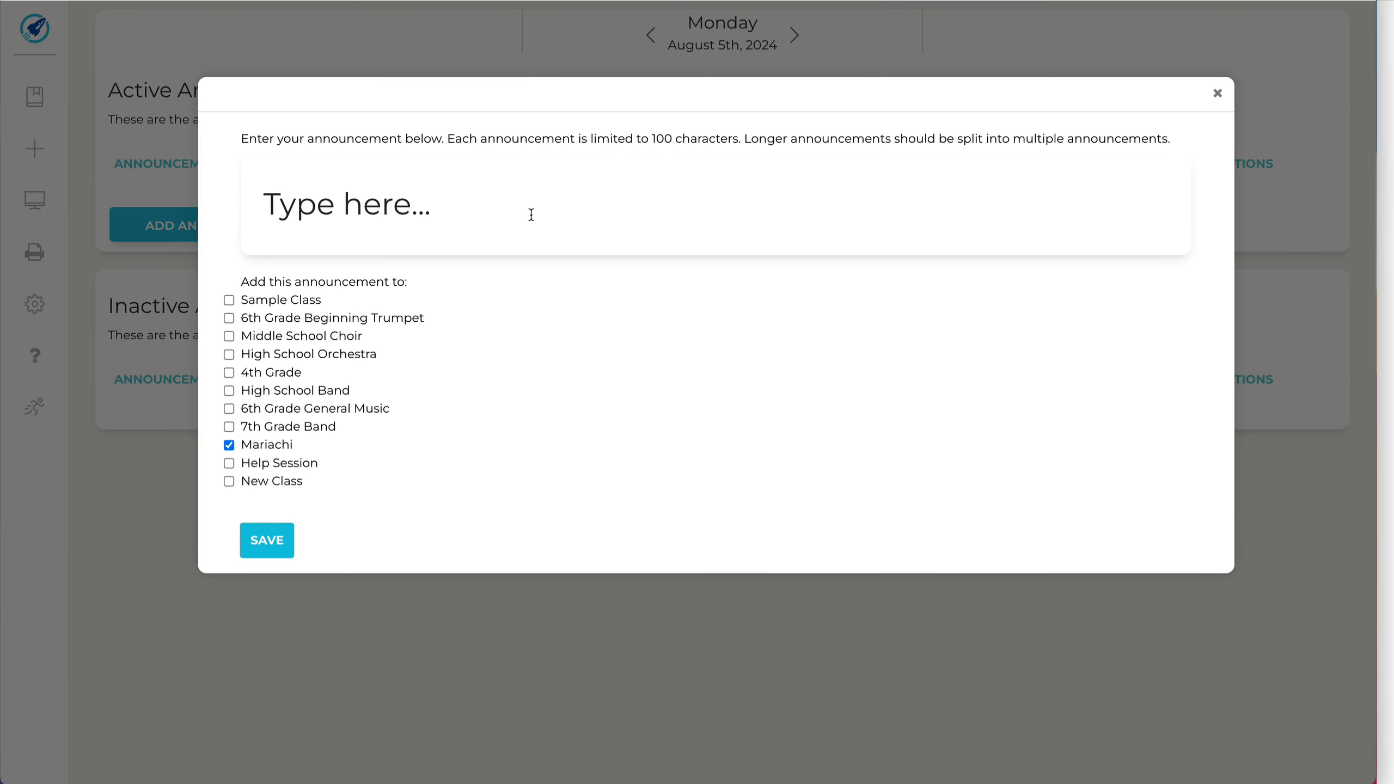
{"action": "triple_click", "coordinate": [531, 214]}
{"action": "type", "text": "Monday"}
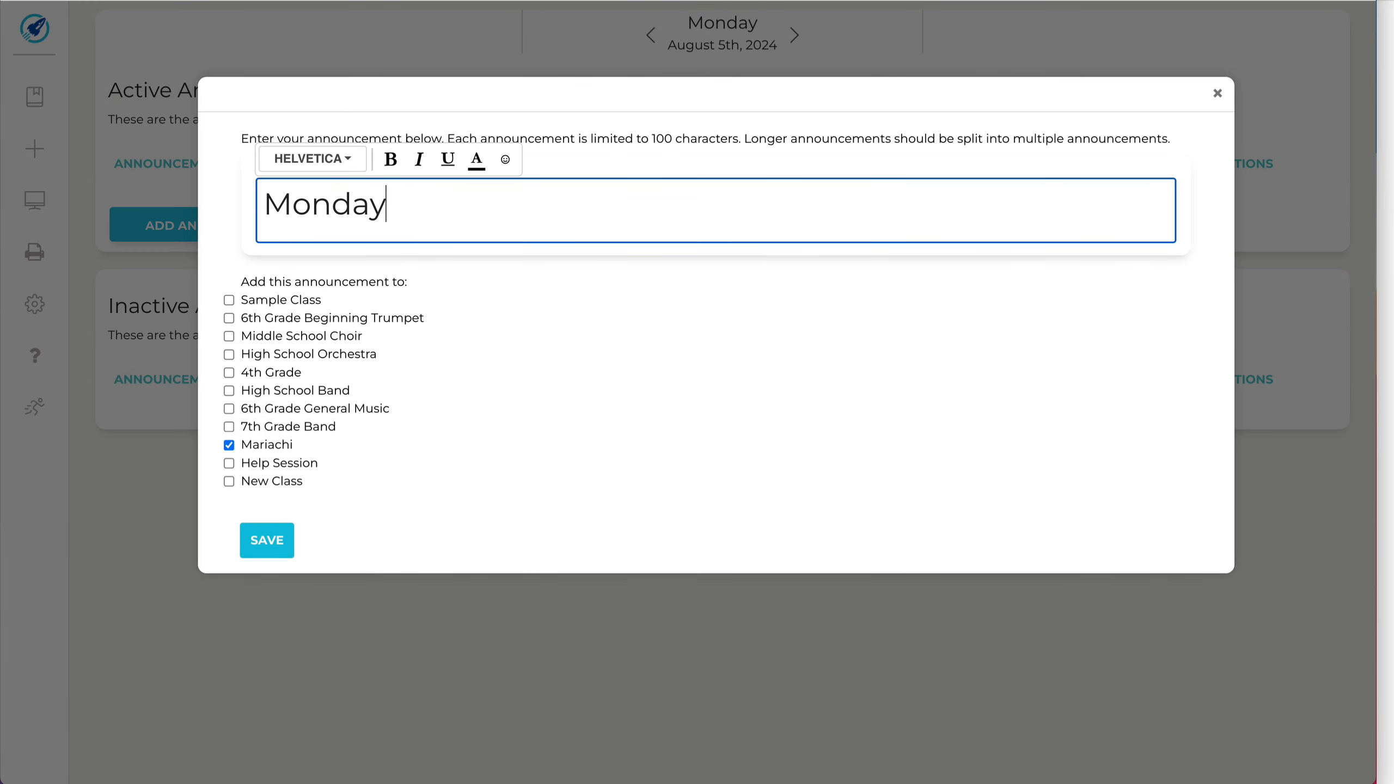
{"action": "left_click", "coordinate": [267, 540]}
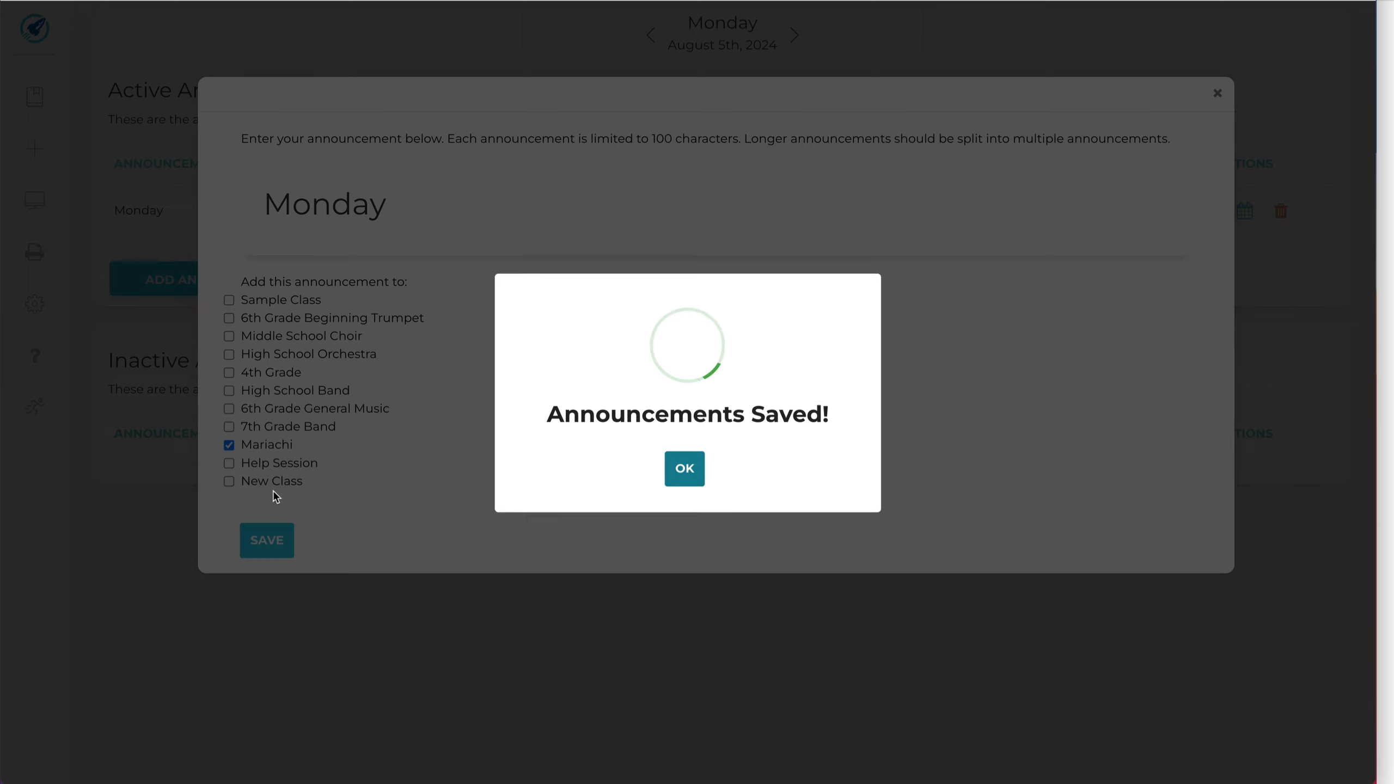
{"action": "left_click", "coordinate": [689, 470]}
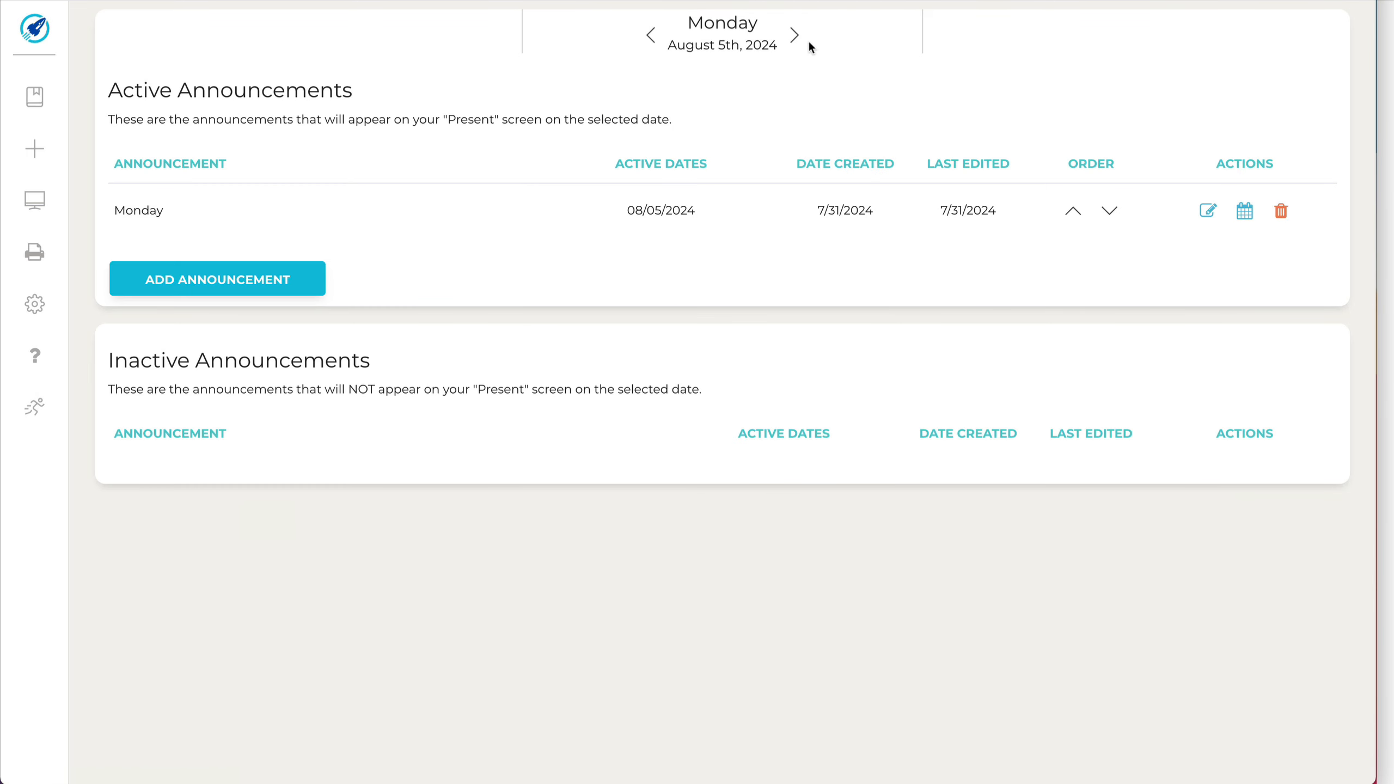
- Add the announcement "Tuesday" for August 6th, 2024 to the Mariachi class and save it
{"action": "left_click", "coordinate": [795, 36]}
{"action": "left_click", "coordinate": [223, 236]}
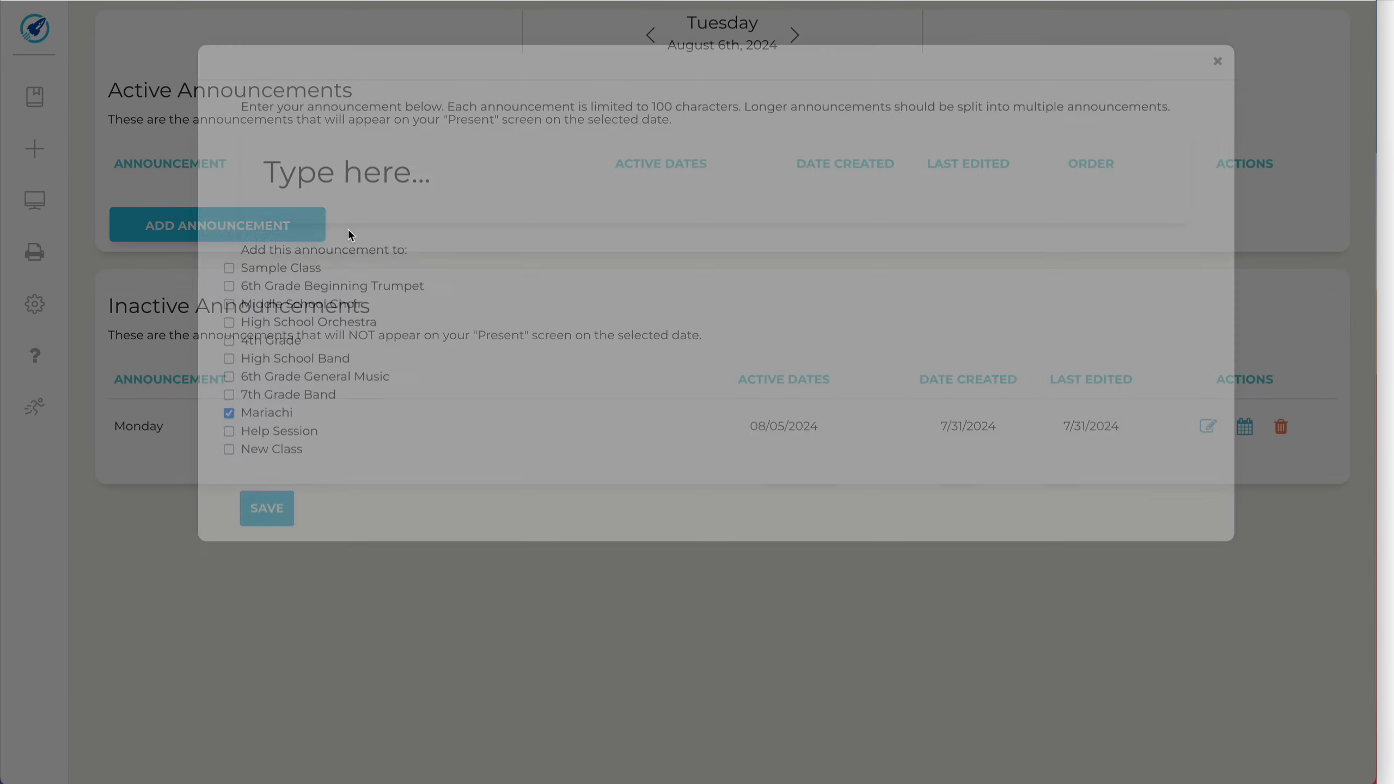
{"action": "left_click", "coordinate": [429, 230]}
{"action": "key", "text": "ctrl+a"}
{"action": "type", "text": "T"}
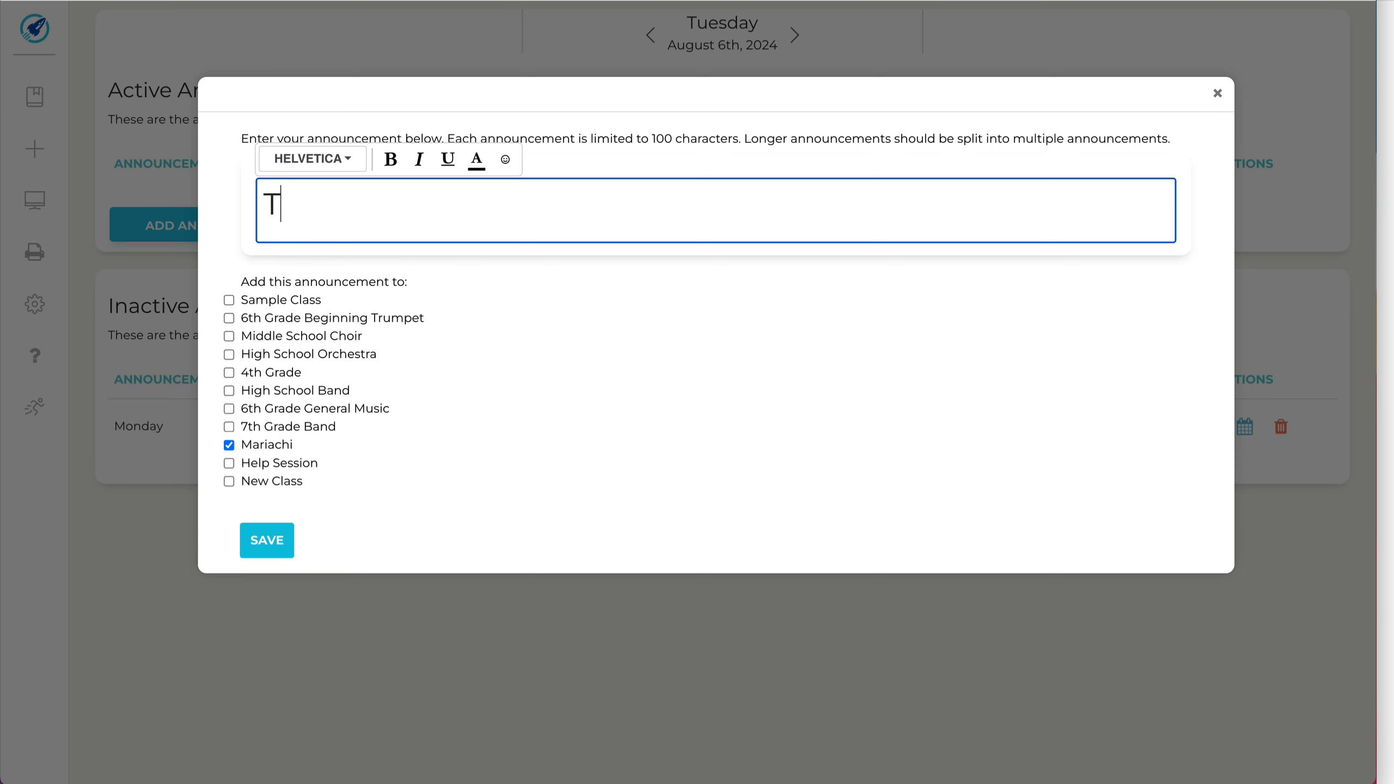
{"action": "left_click", "coordinate": [247, 543]}
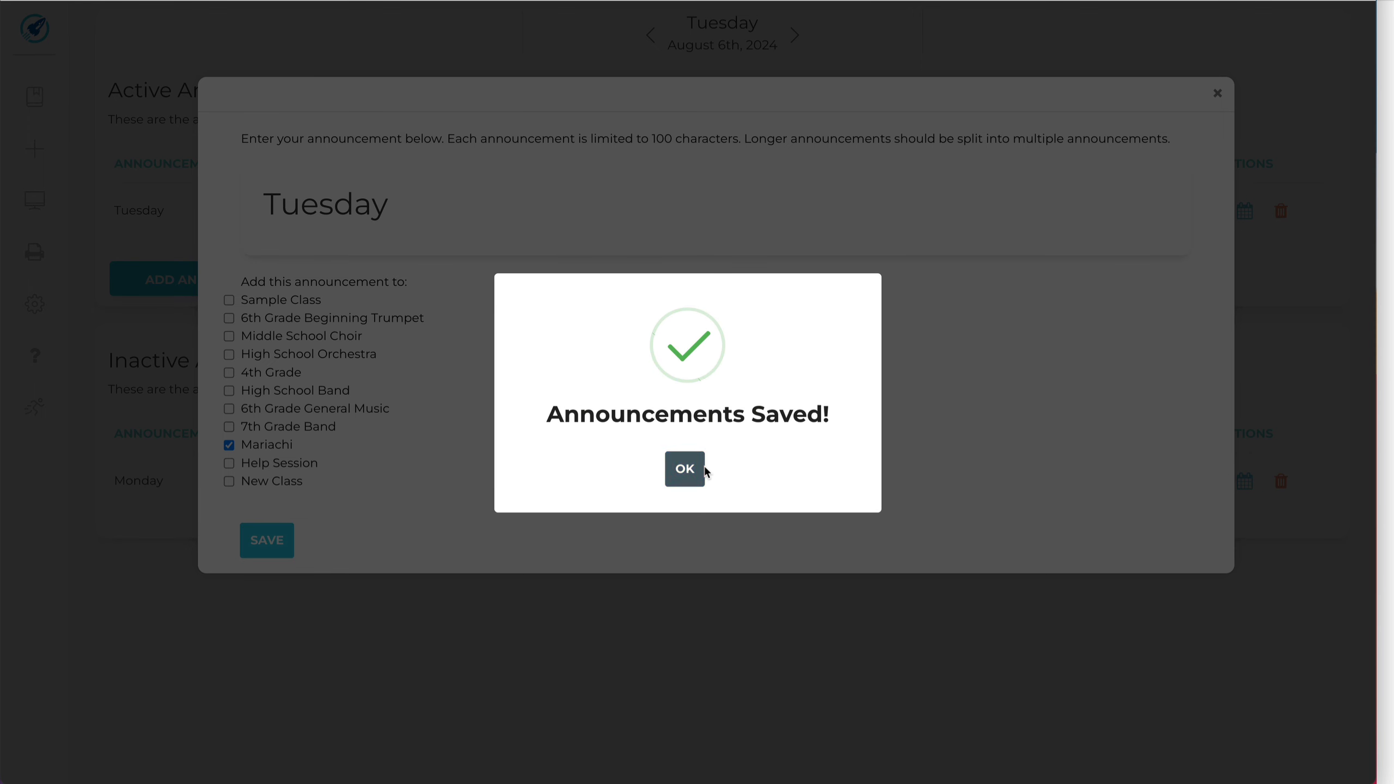
{"action": "left_click", "coordinate": [686, 468]}
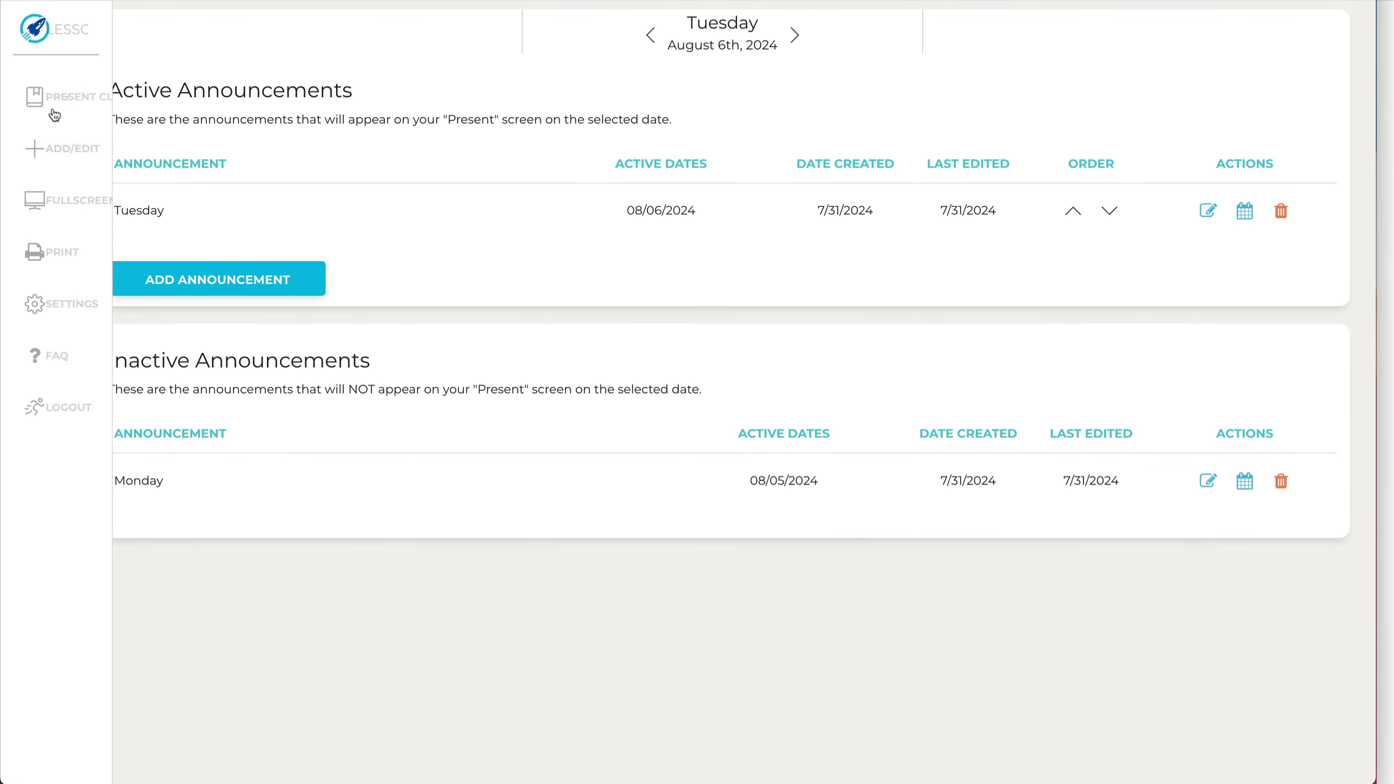
- Check which announcement scrolls on the Mariachi class screen on Monday, August 5th and Tuesday, August 6th, 2024
{"action": "left_click", "coordinate": [54, 114]}
{"action": "left_click", "coordinate": [82, 362]}
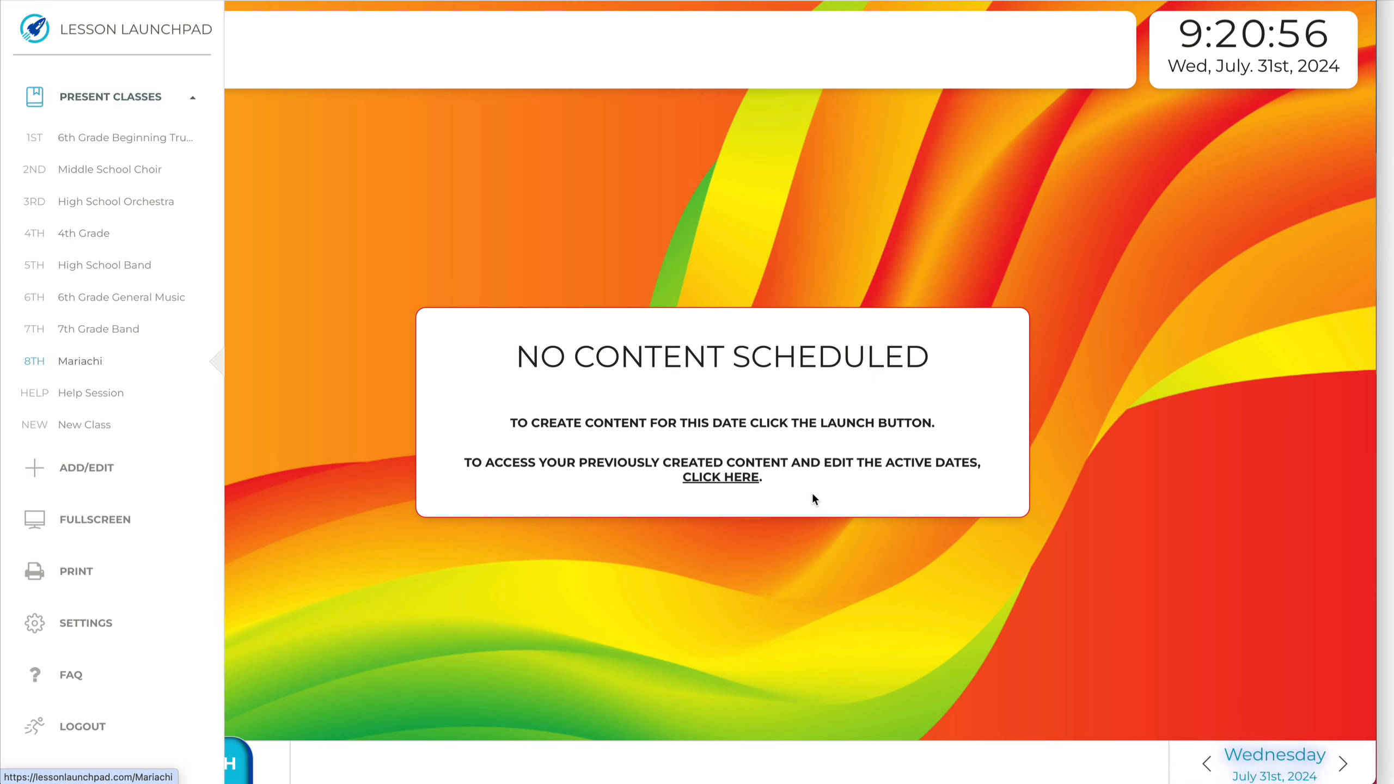
{"action": "left_click", "coordinate": [1342, 763]}
{"action": "left_click", "coordinate": [1342, 764]}
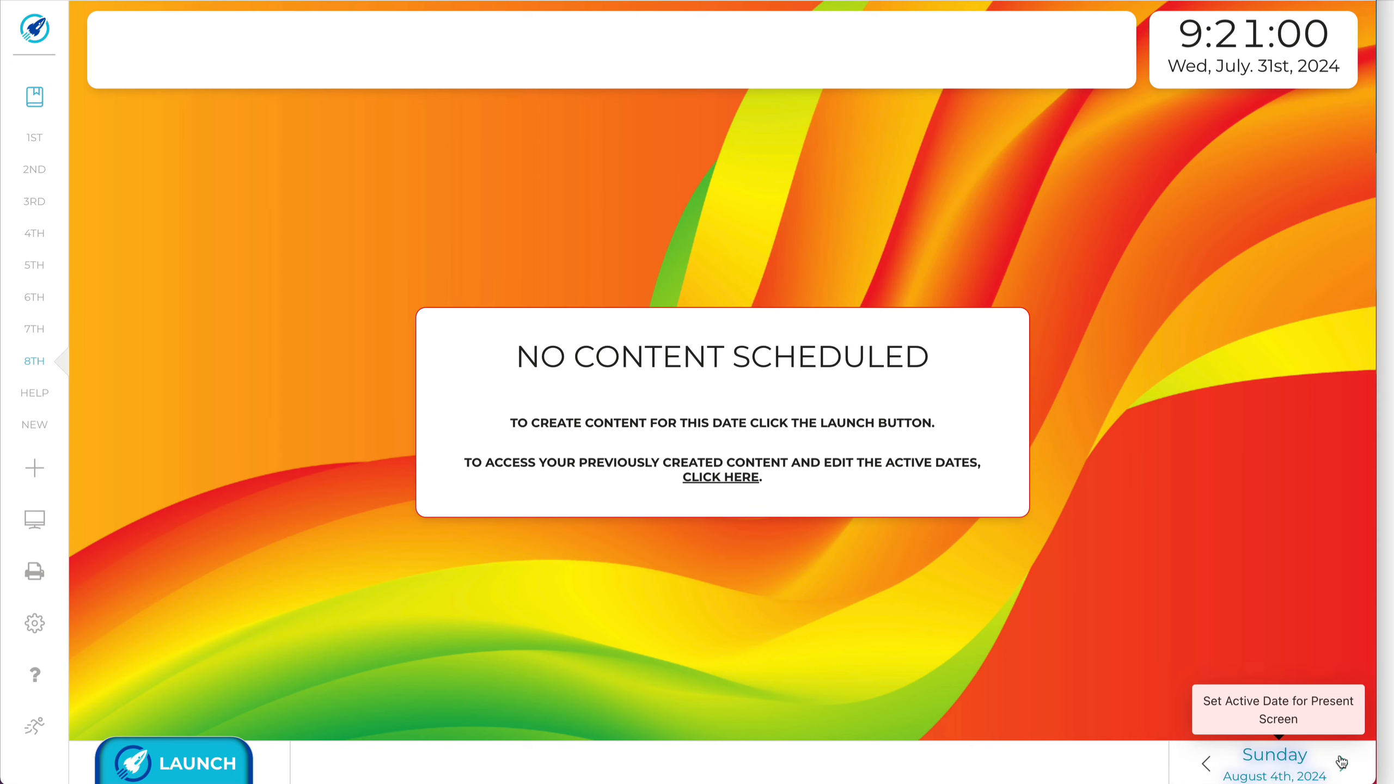
{"action": "left_click", "coordinate": [1341, 764]}
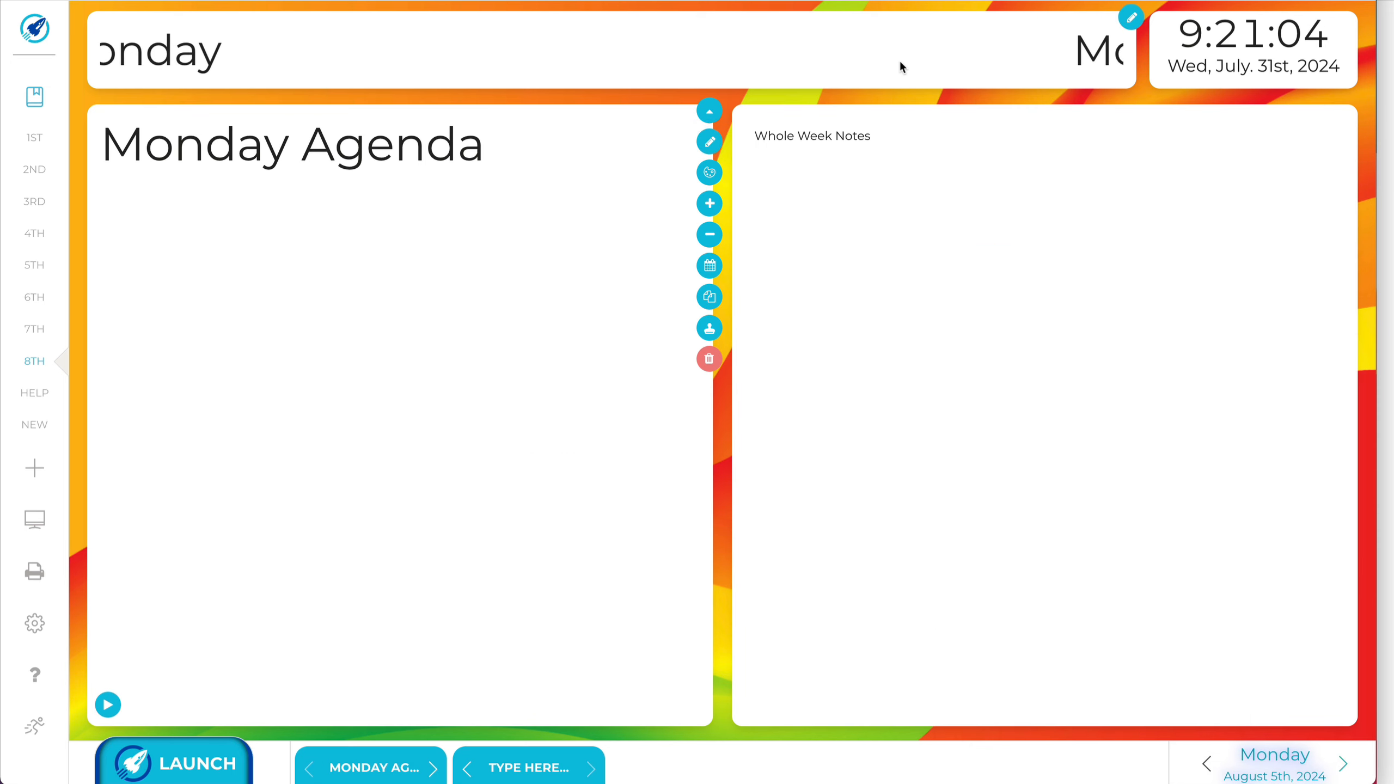
{"action": "left_click", "coordinate": [1342, 763]}
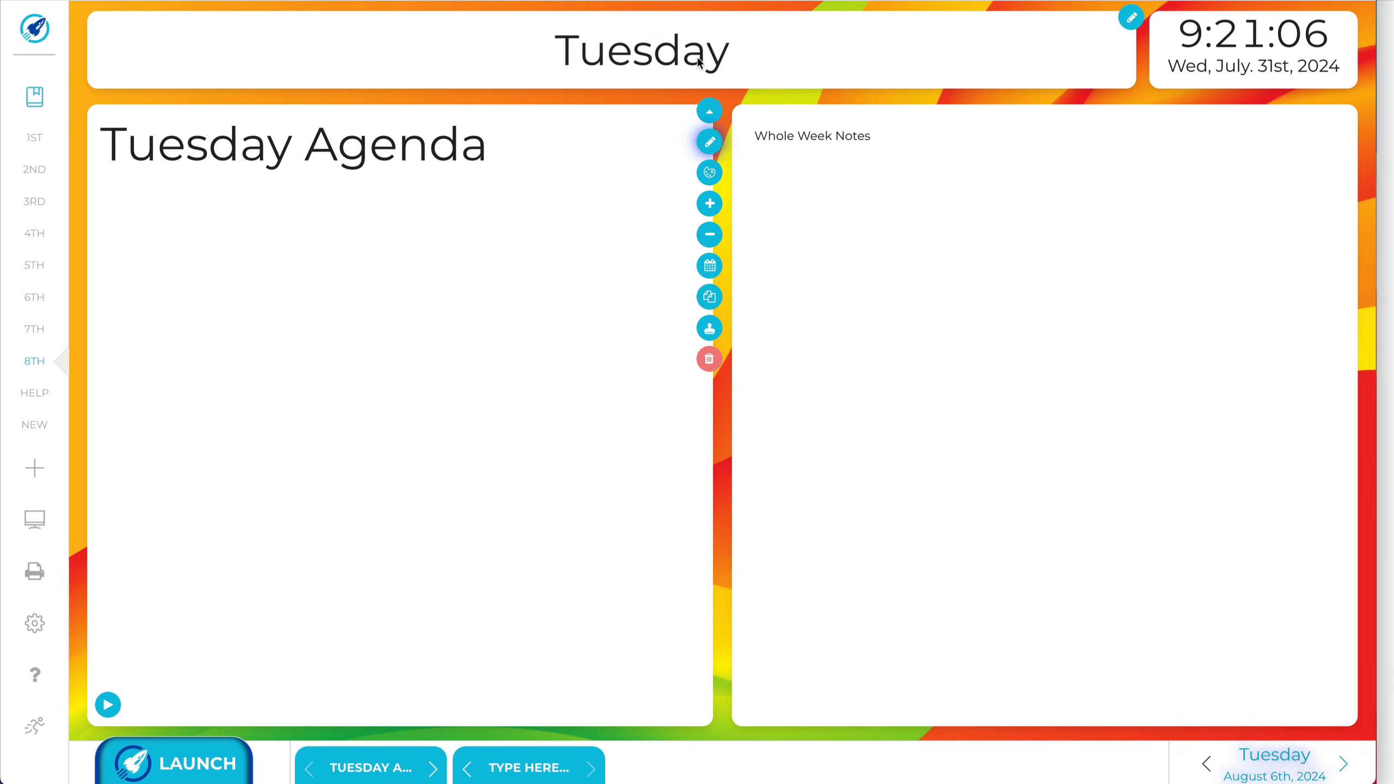
- Add another announcement reading "Whole Week" to the Mariachi class and save it
{"action": "left_click", "coordinate": [1131, 22]}
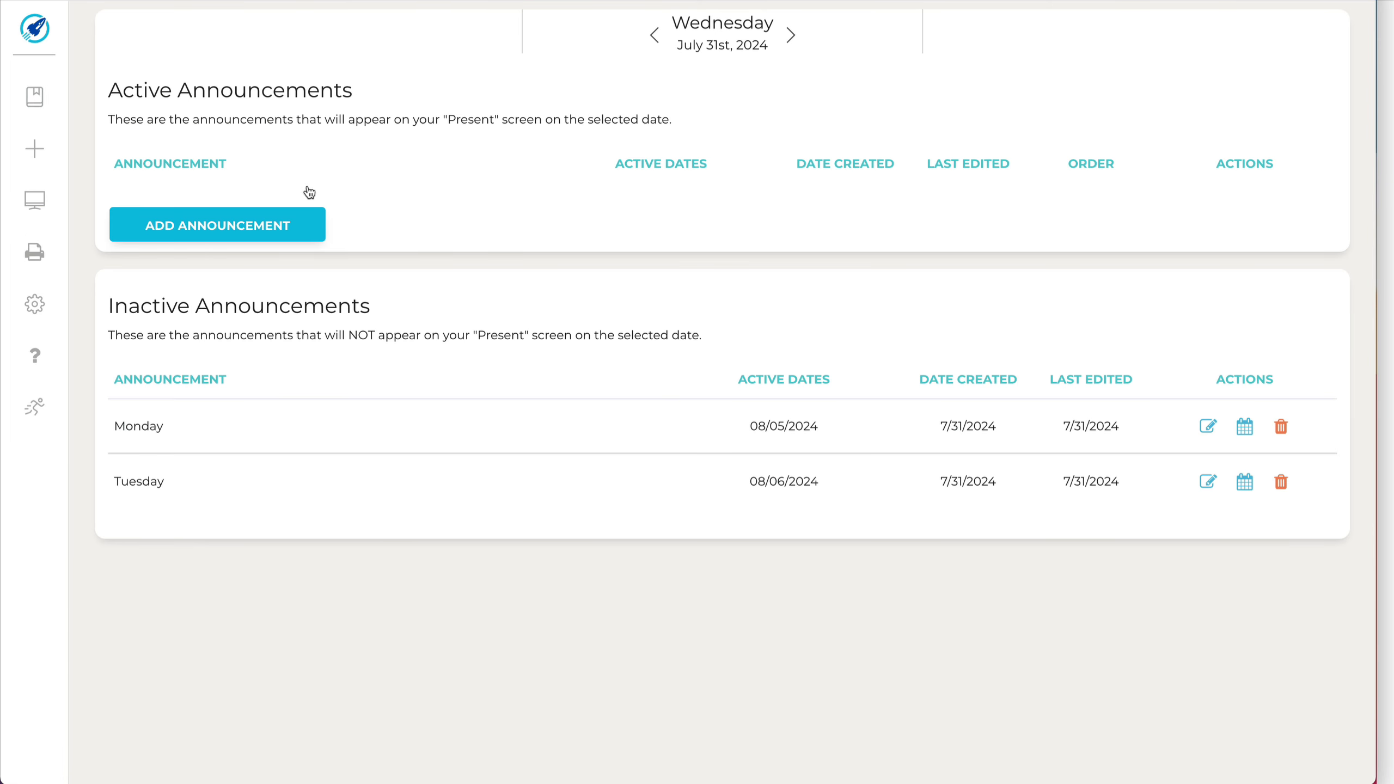
{"action": "left_click", "coordinate": [242, 236]}
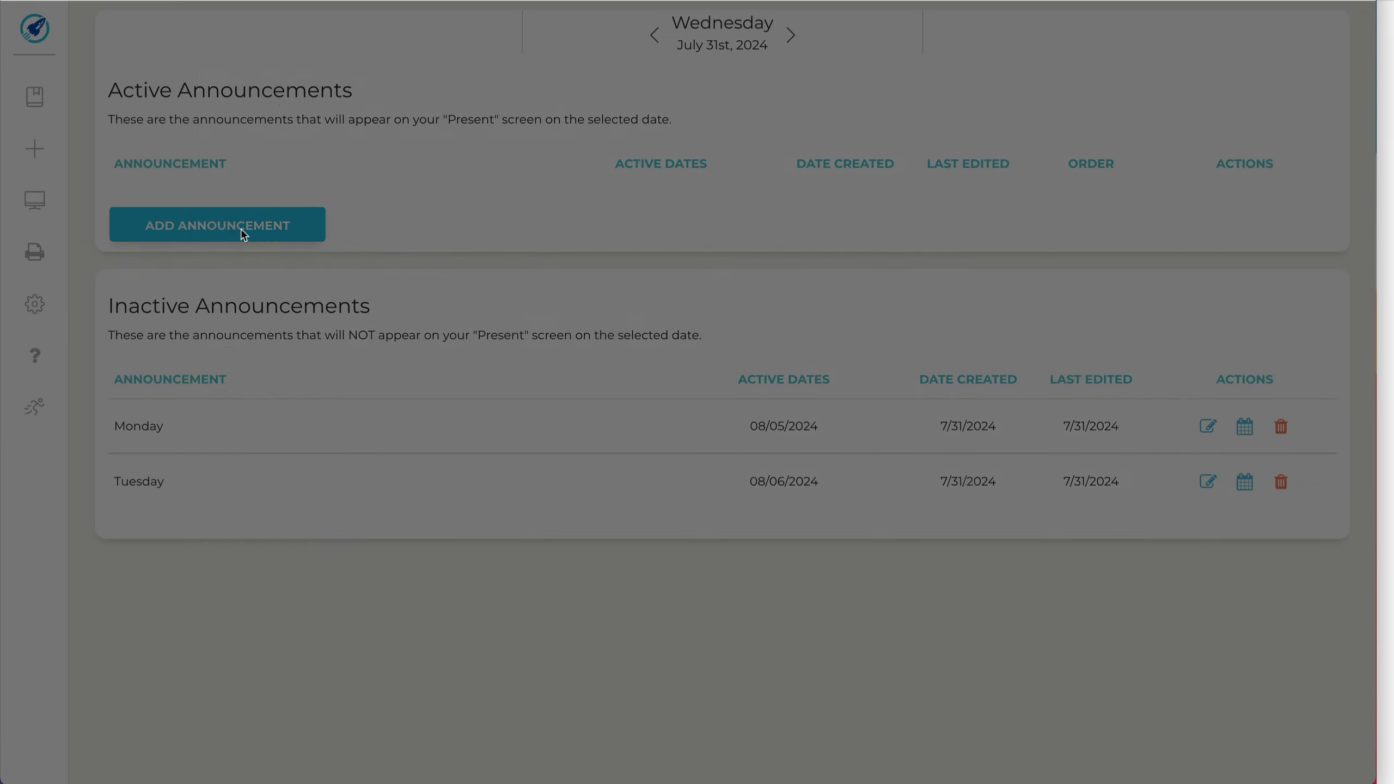
{"action": "left_click", "coordinate": [403, 193]}
{"action": "triple_click", "coordinate": [403, 190]}
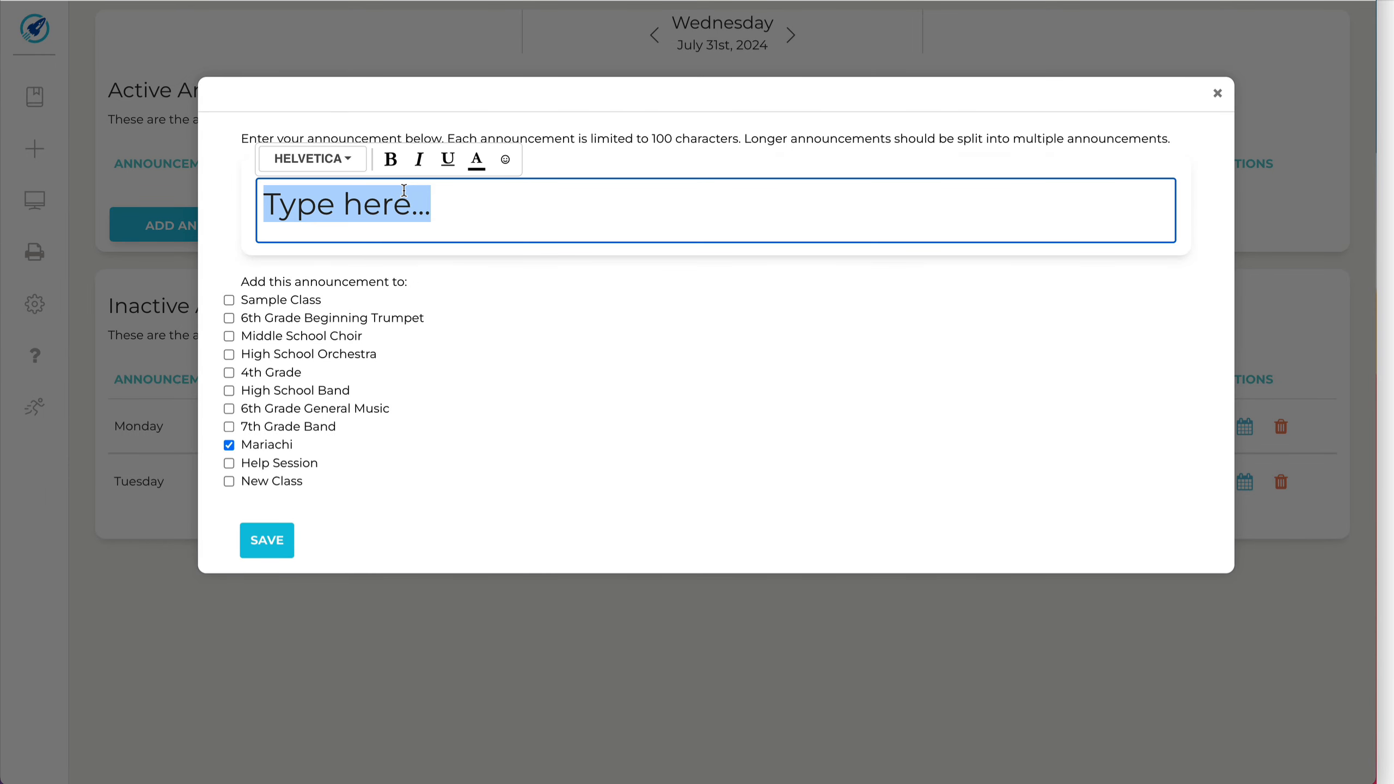
{"action": "type", "text": "Whole Week"}
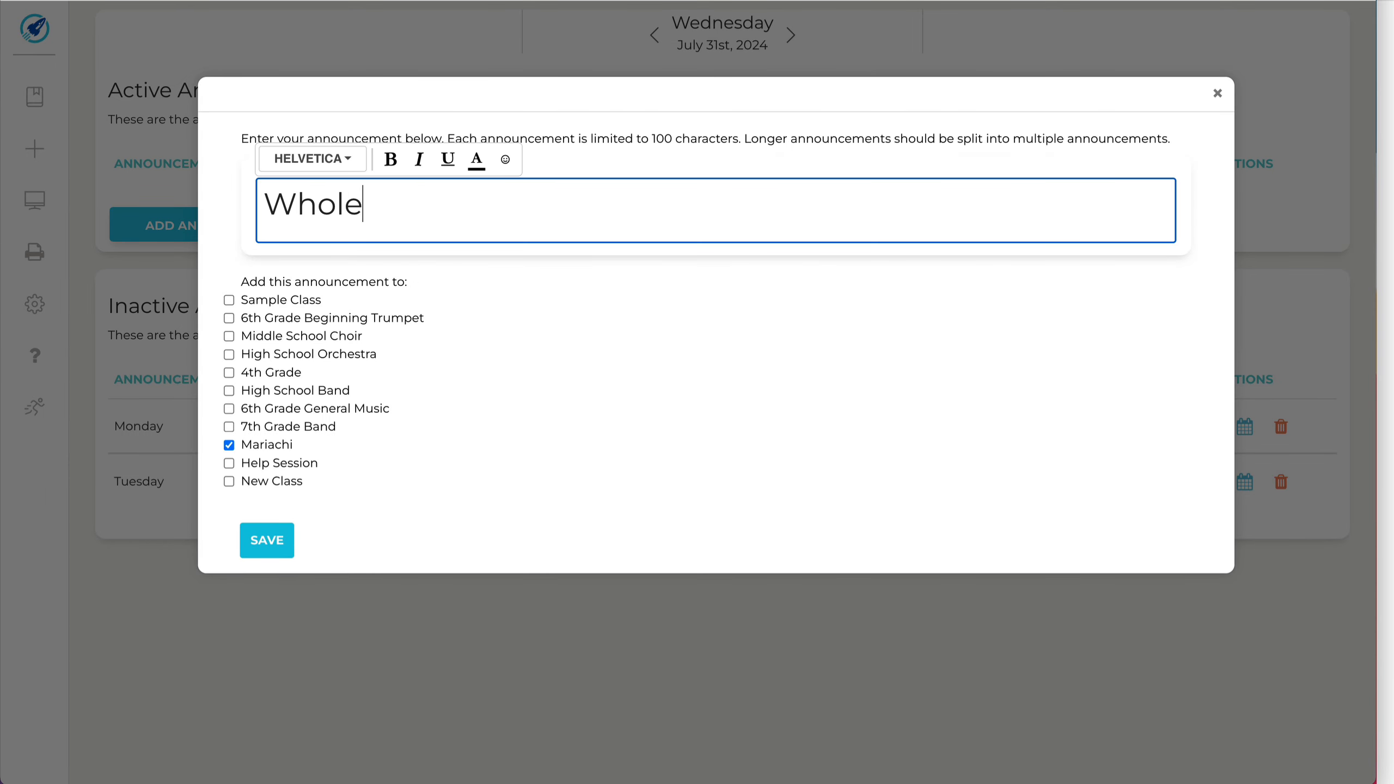
{"action": "left_click", "coordinate": [273, 528]}
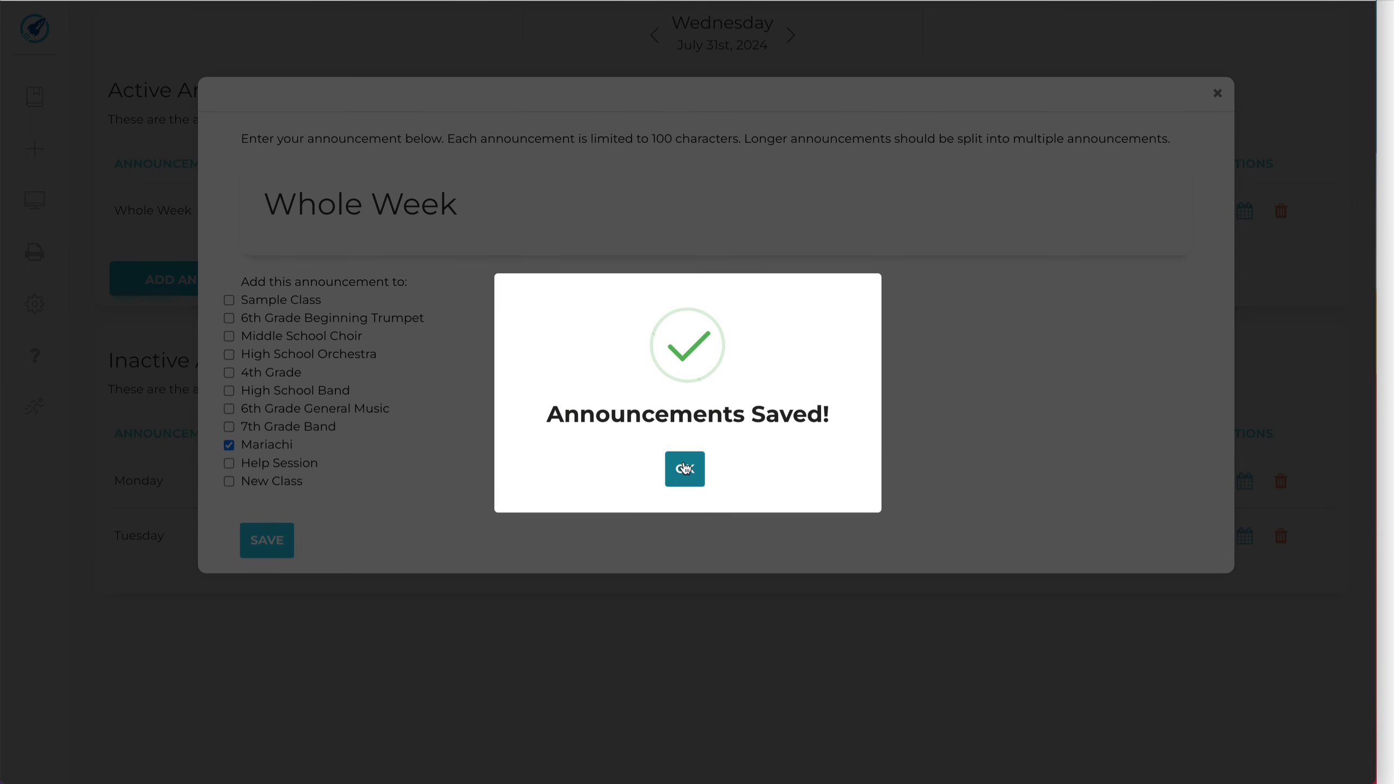
{"action": "left_click", "coordinate": [685, 467]}
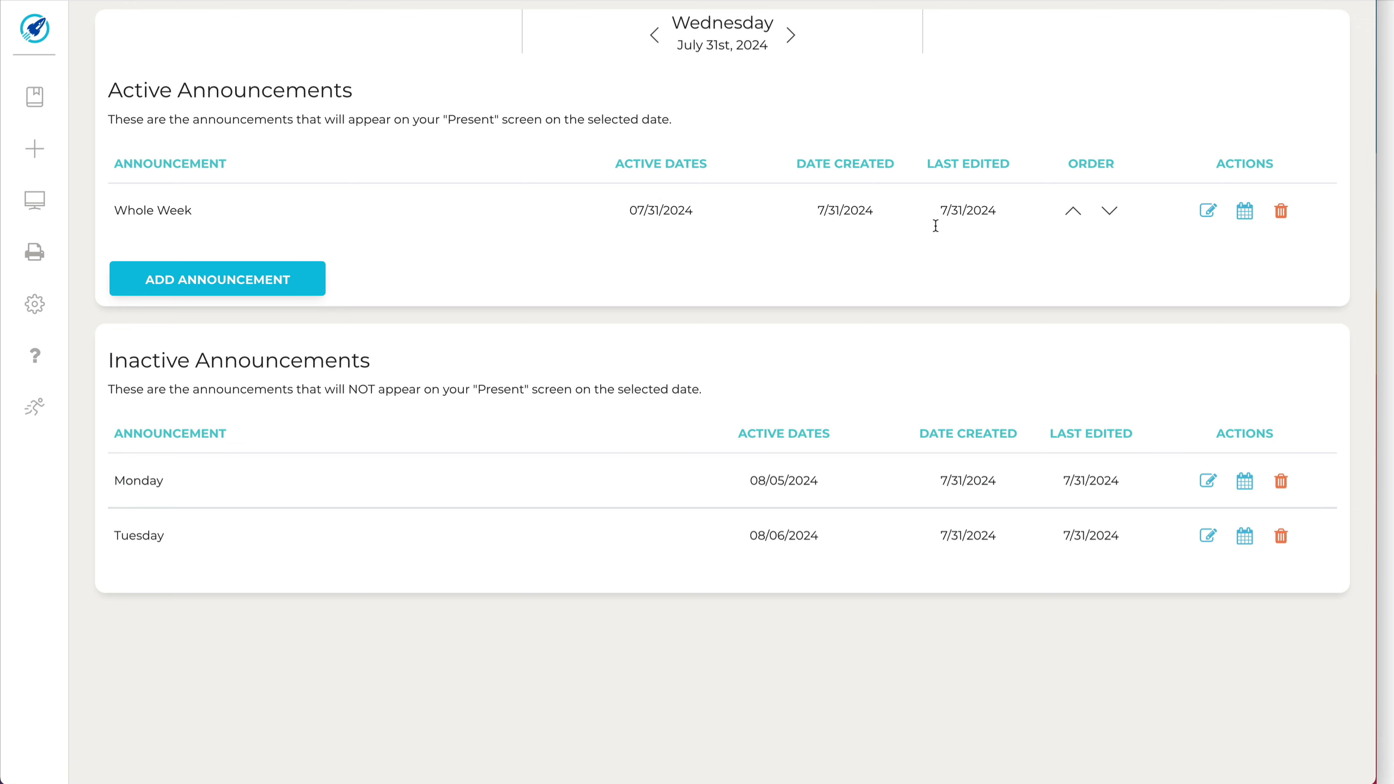
- Set the Whole Week announcement's active dates to 08/05/2024 through 08/09/2024 and save them
{"action": "left_click", "coordinate": [1245, 213]}
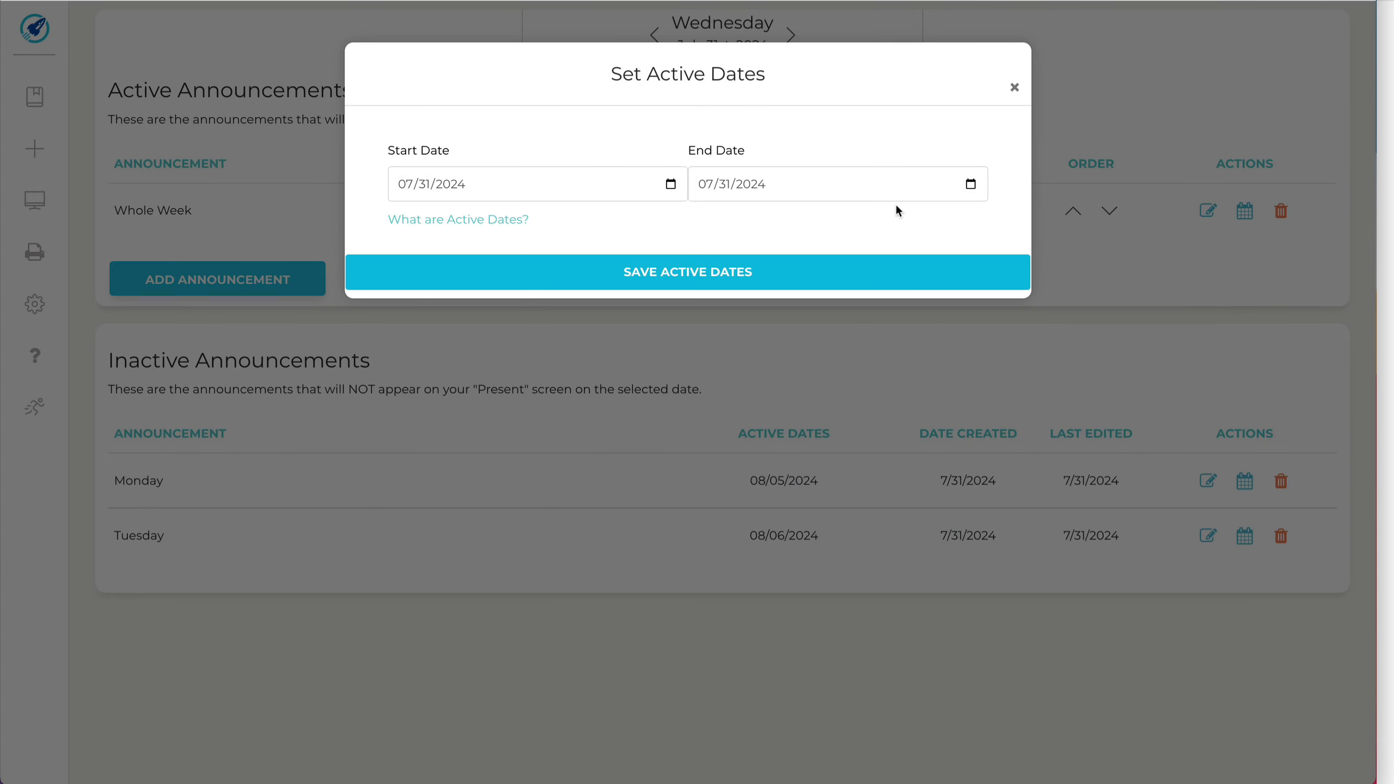
{"action": "left_click", "coordinate": [672, 184]}
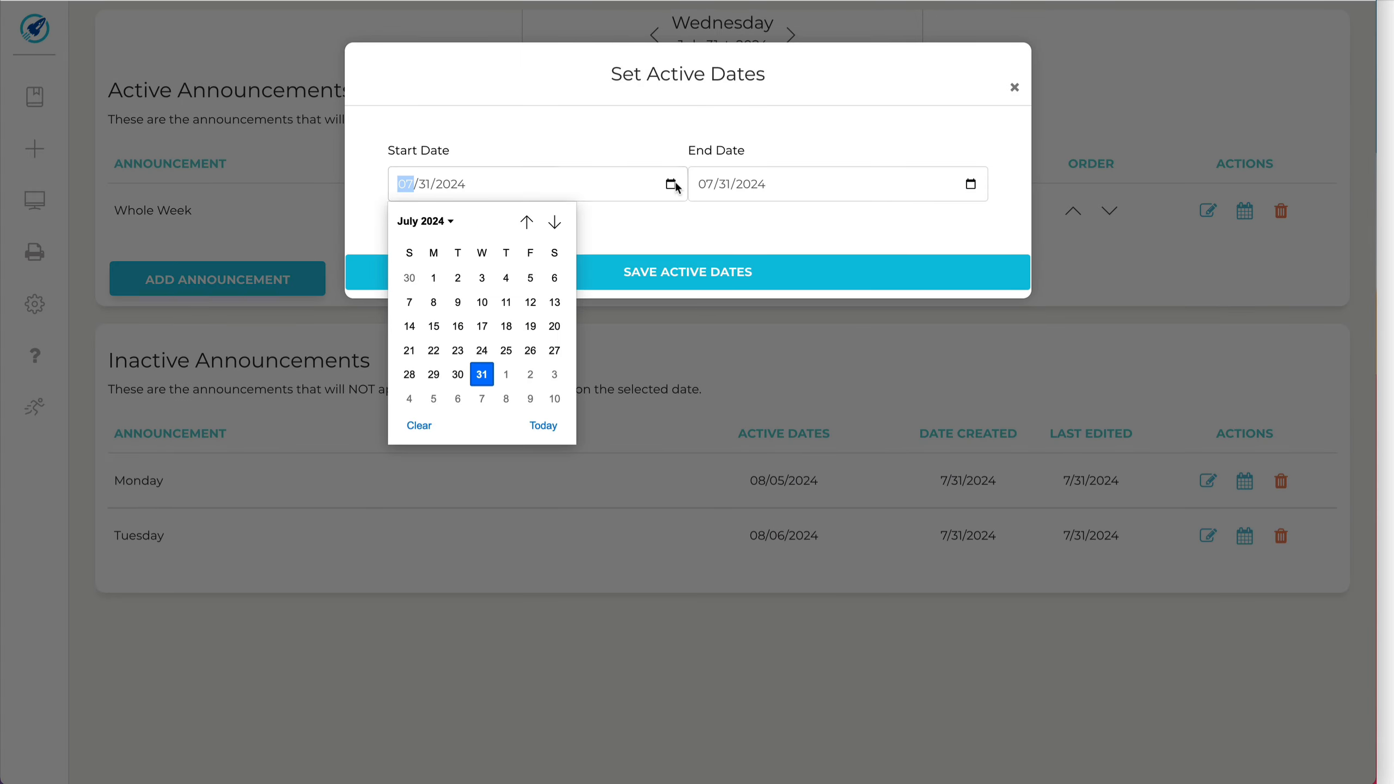
{"action": "left_click", "coordinate": [554, 230]}
{"action": "left_click", "coordinate": [439, 311]}
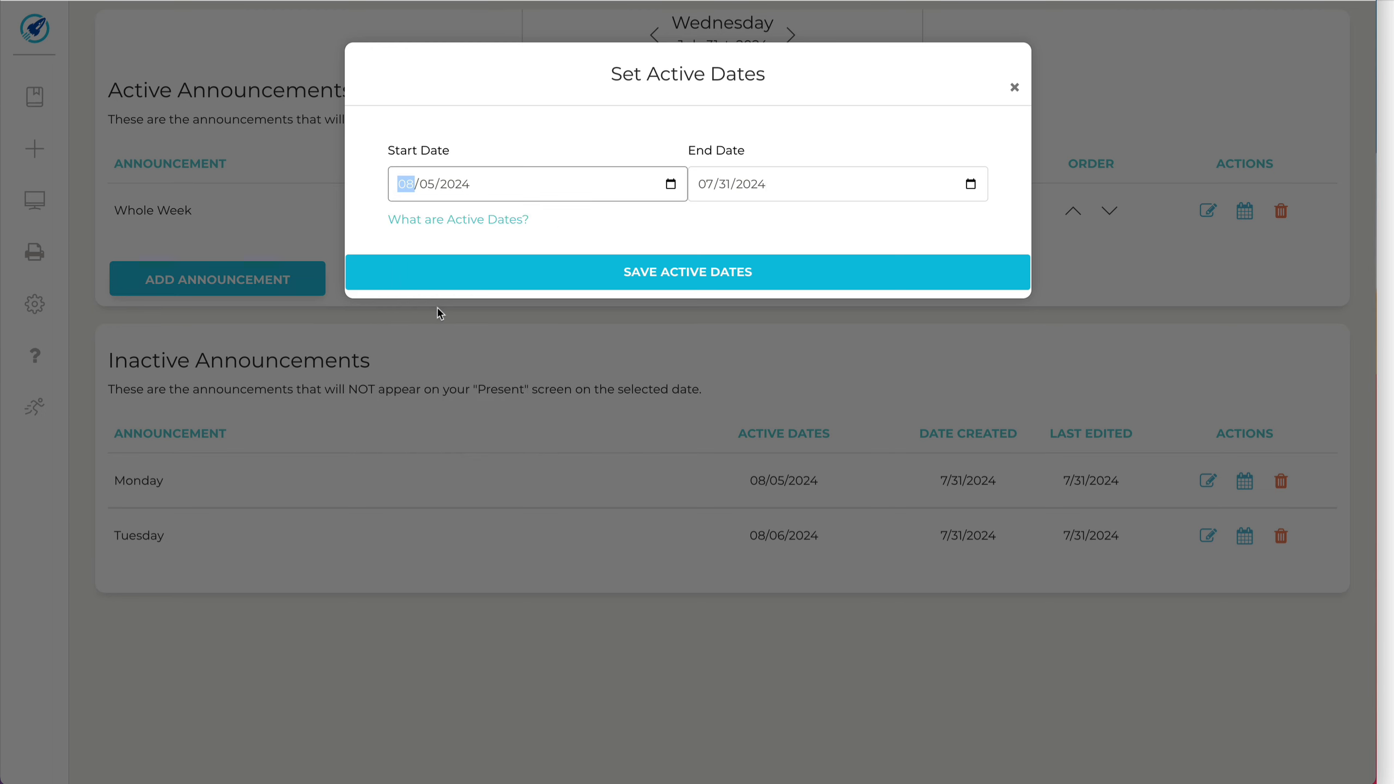
{"action": "left_click", "coordinate": [971, 184]}
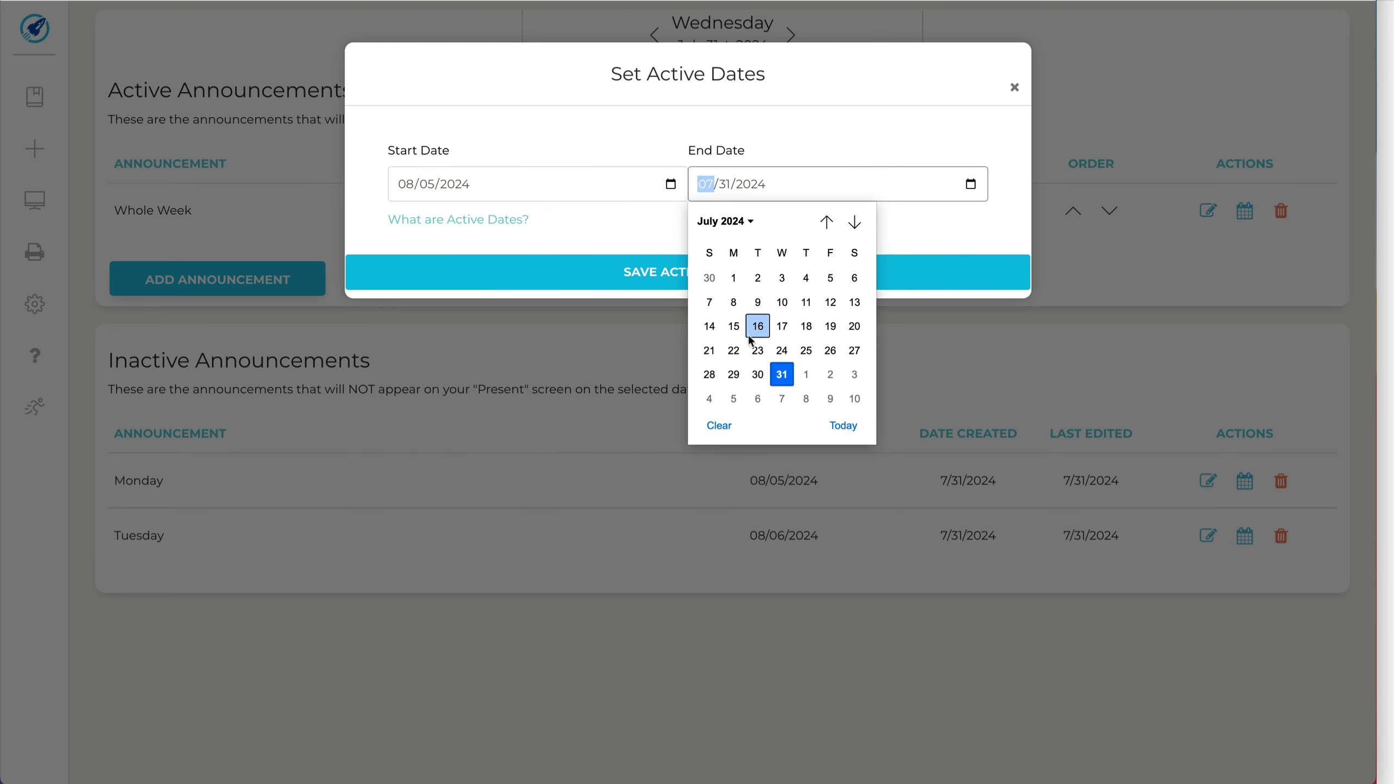
{"action": "left_click", "coordinate": [854, 223]}
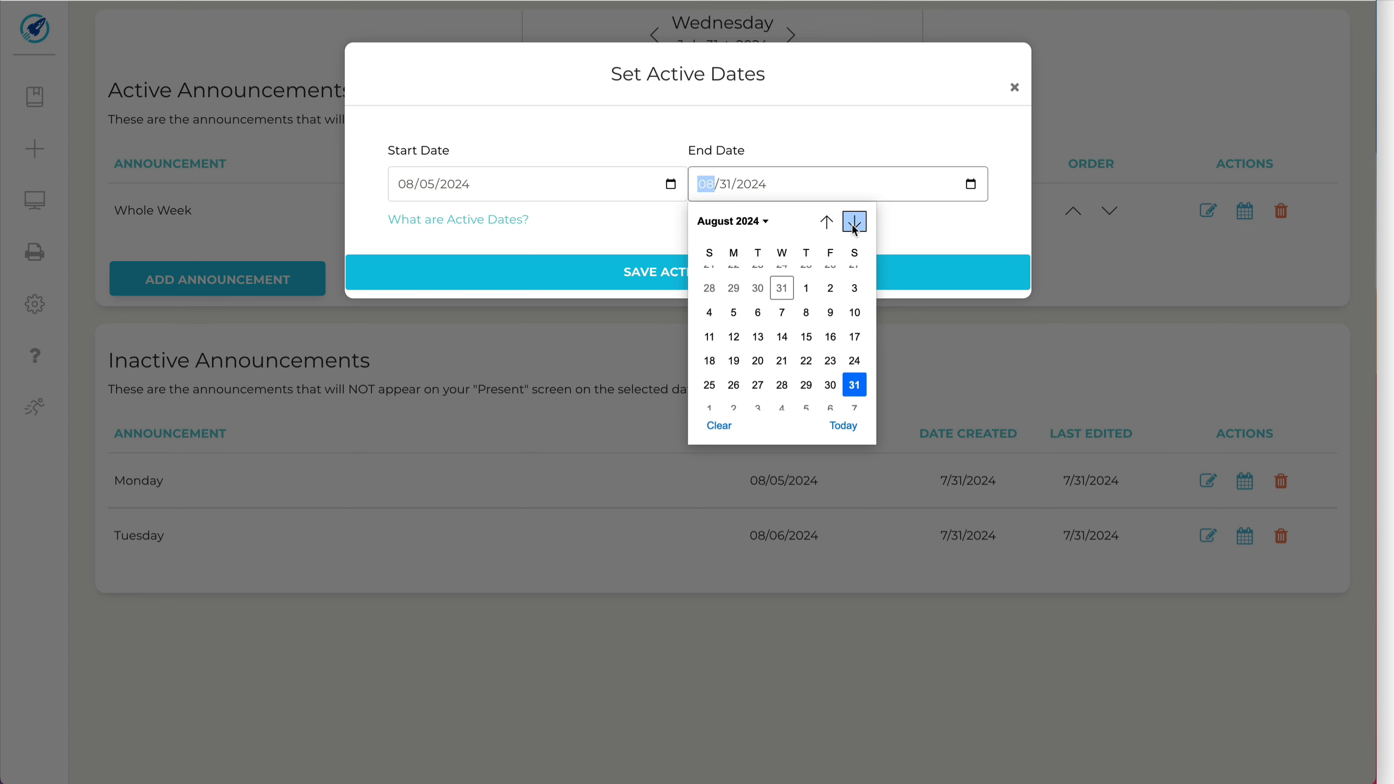
{"action": "left_click", "coordinate": [831, 303]}
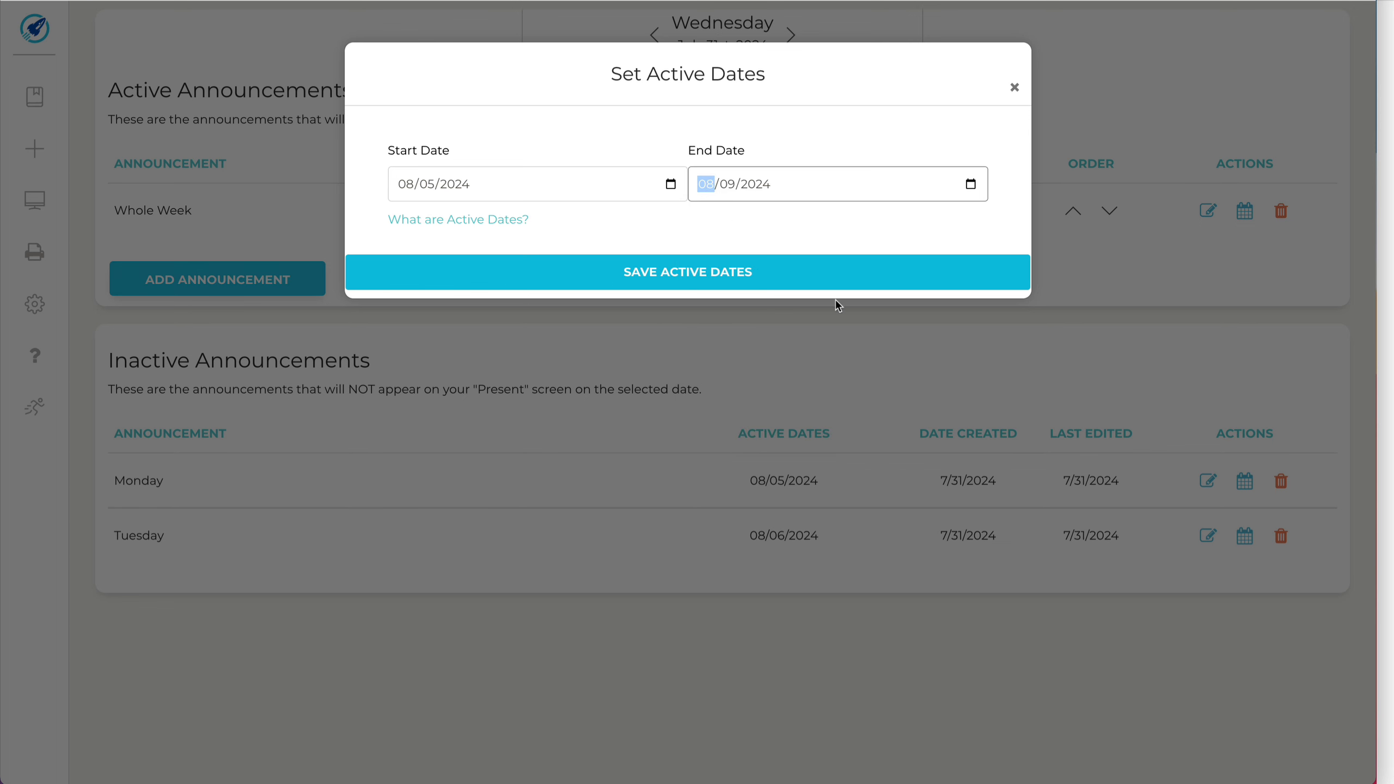
{"action": "left_click", "coordinate": [677, 282]}
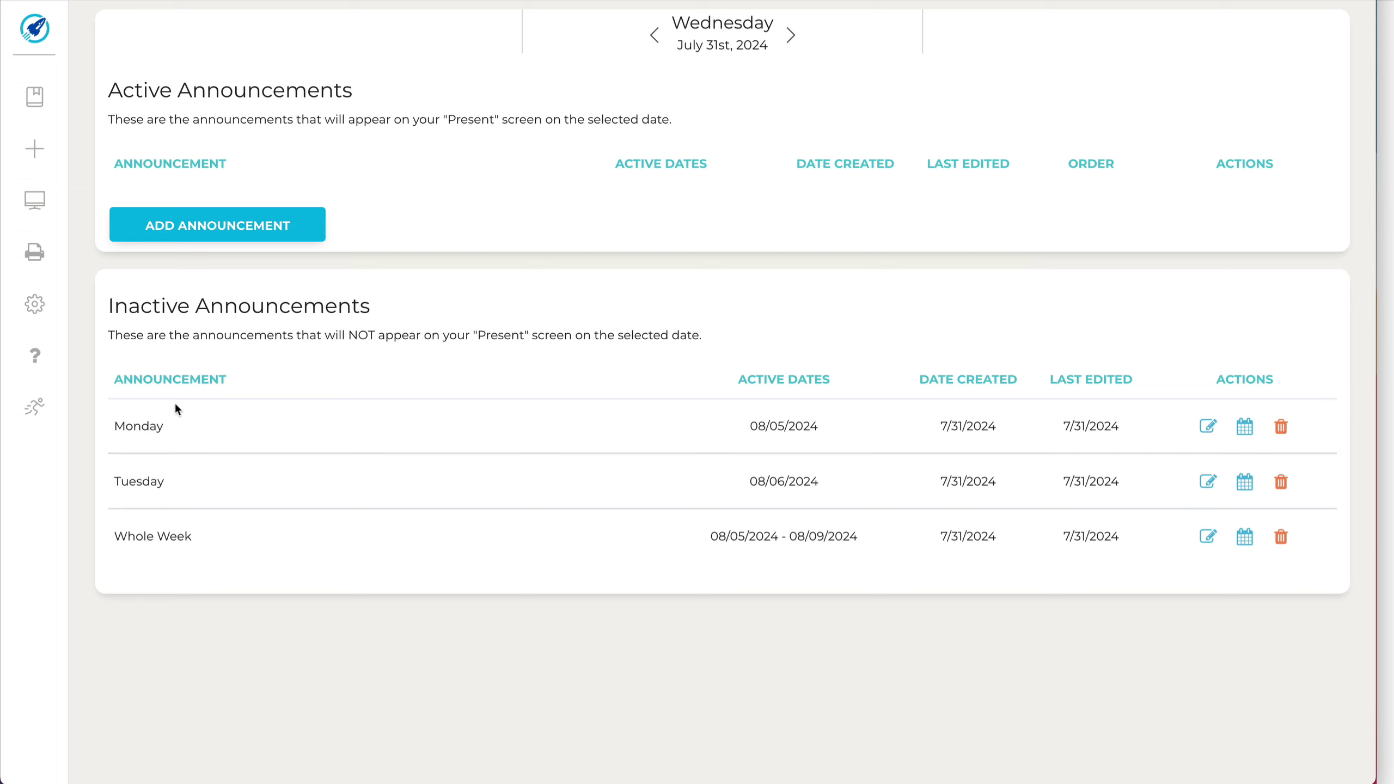
- Check which announcements are active and inactive on Monday, August 5th and Tuesday, August 6th, 2024
{"action": "left_click", "coordinate": [792, 37]}
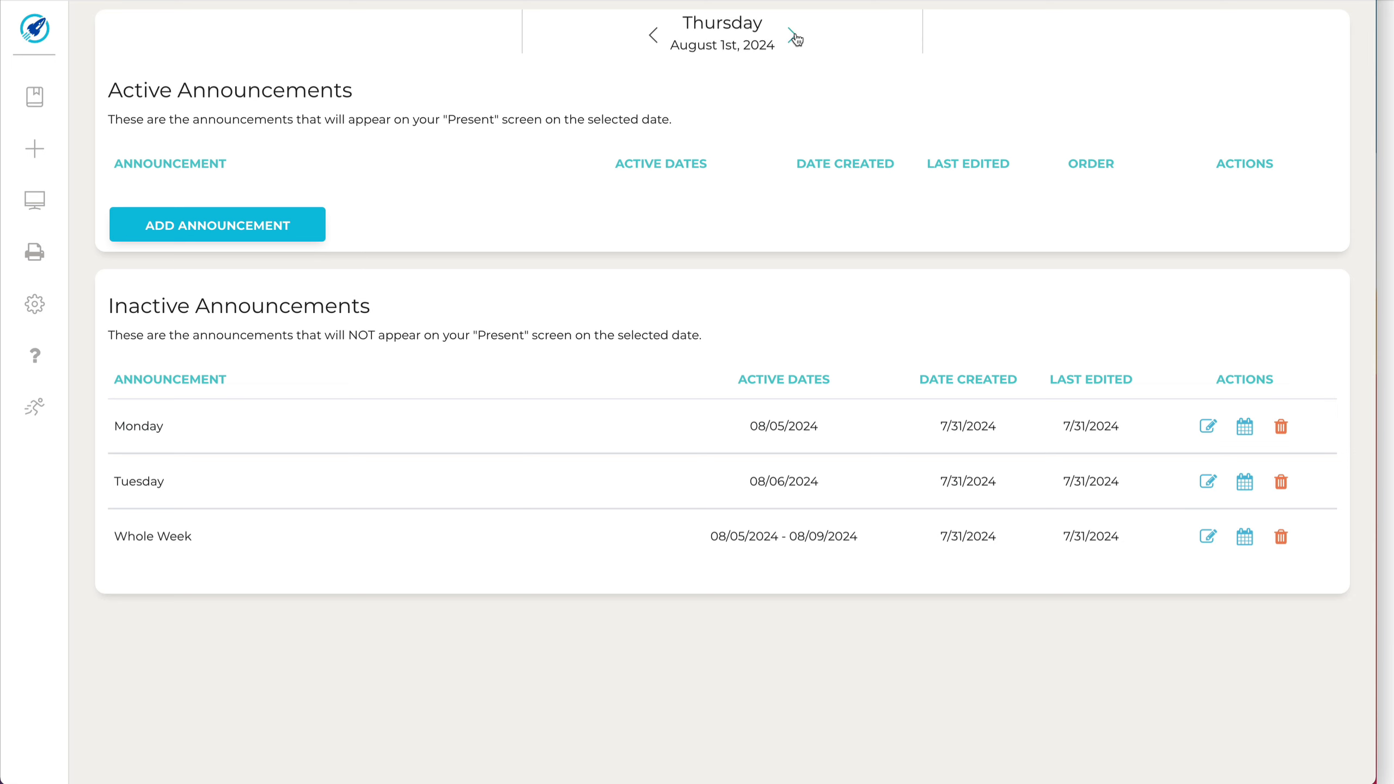
{"action": "left_click", "coordinate": [793, 38]}
{"action": "left_click", "coordinate": [793, 37]}
{"action": "left_click", "coordinate": [794, 36]}
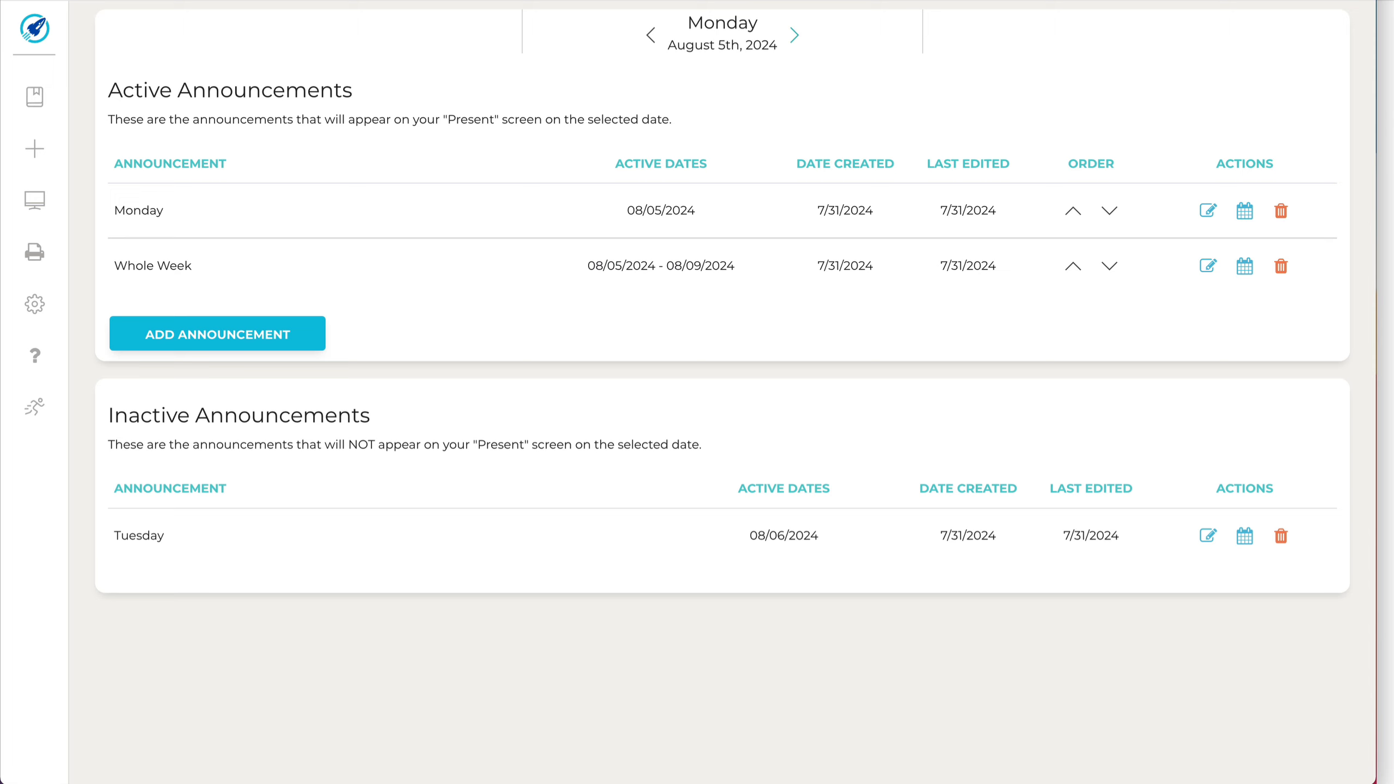
{"action": "left_click", "coordinate": [794, 36]}
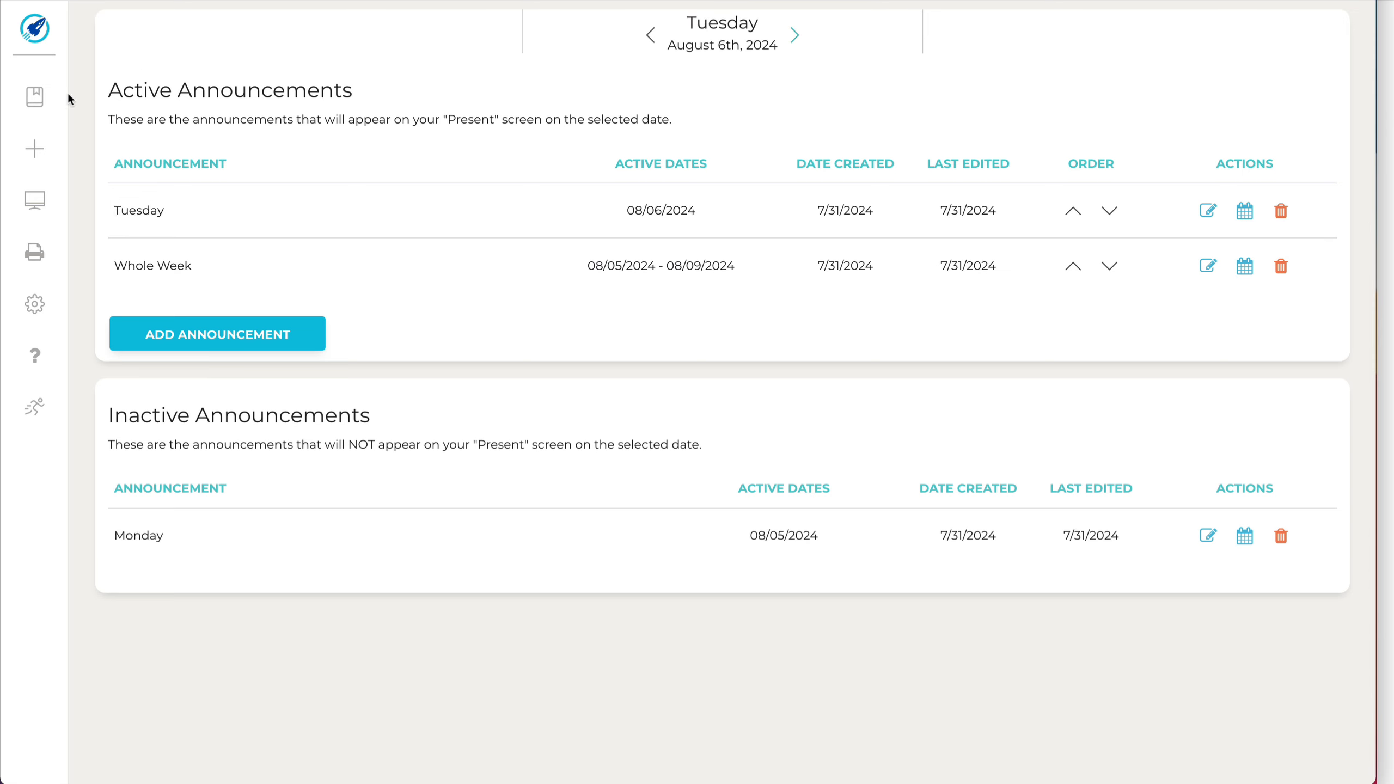
- Compare the announcements and content boxes on the Mariachi class screen from Monday, August 5th through Wednesday, August 7th, 2024
{"action": "mouse_move", "coordinate": [61, 102]}
{"action": "left_click", "coordinate": [67, 367]}
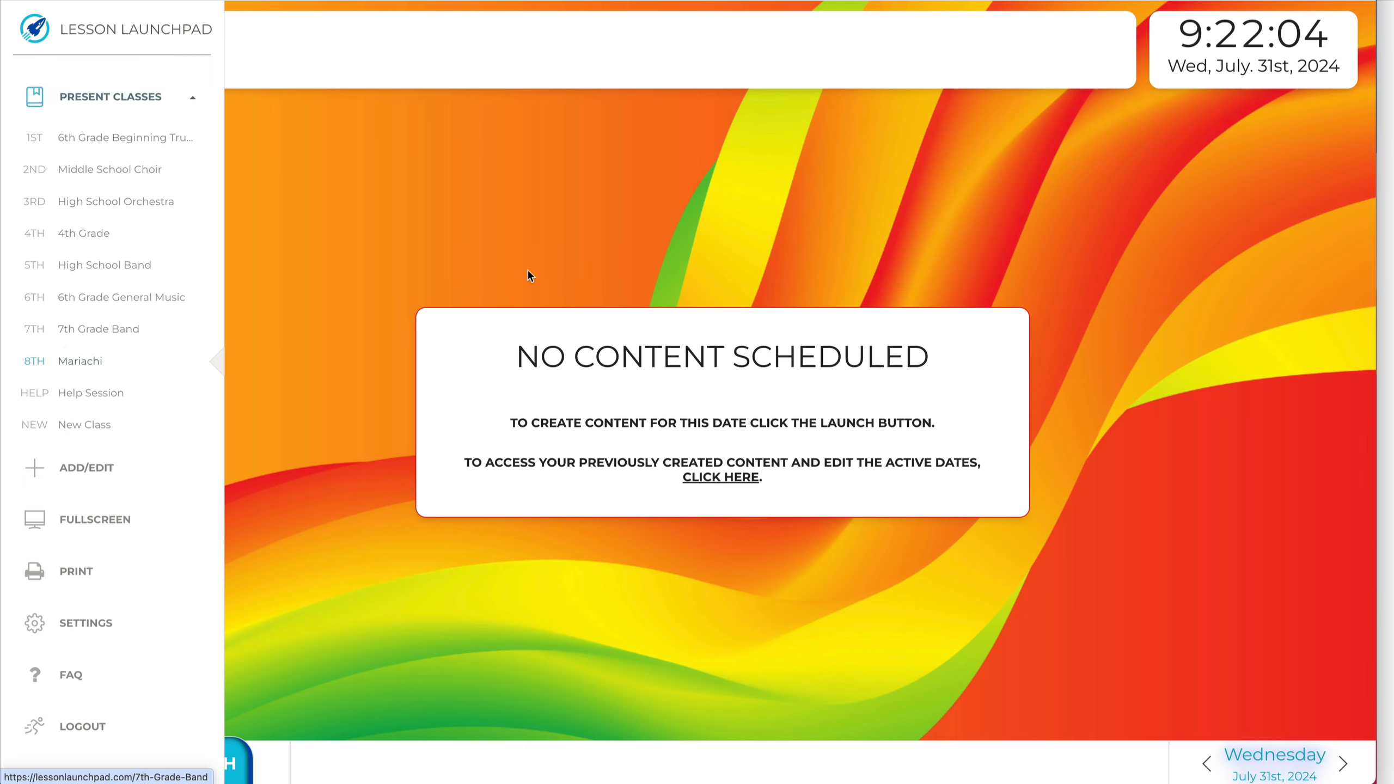
{"action": "left_click", "coordinate": [1256, 751]}
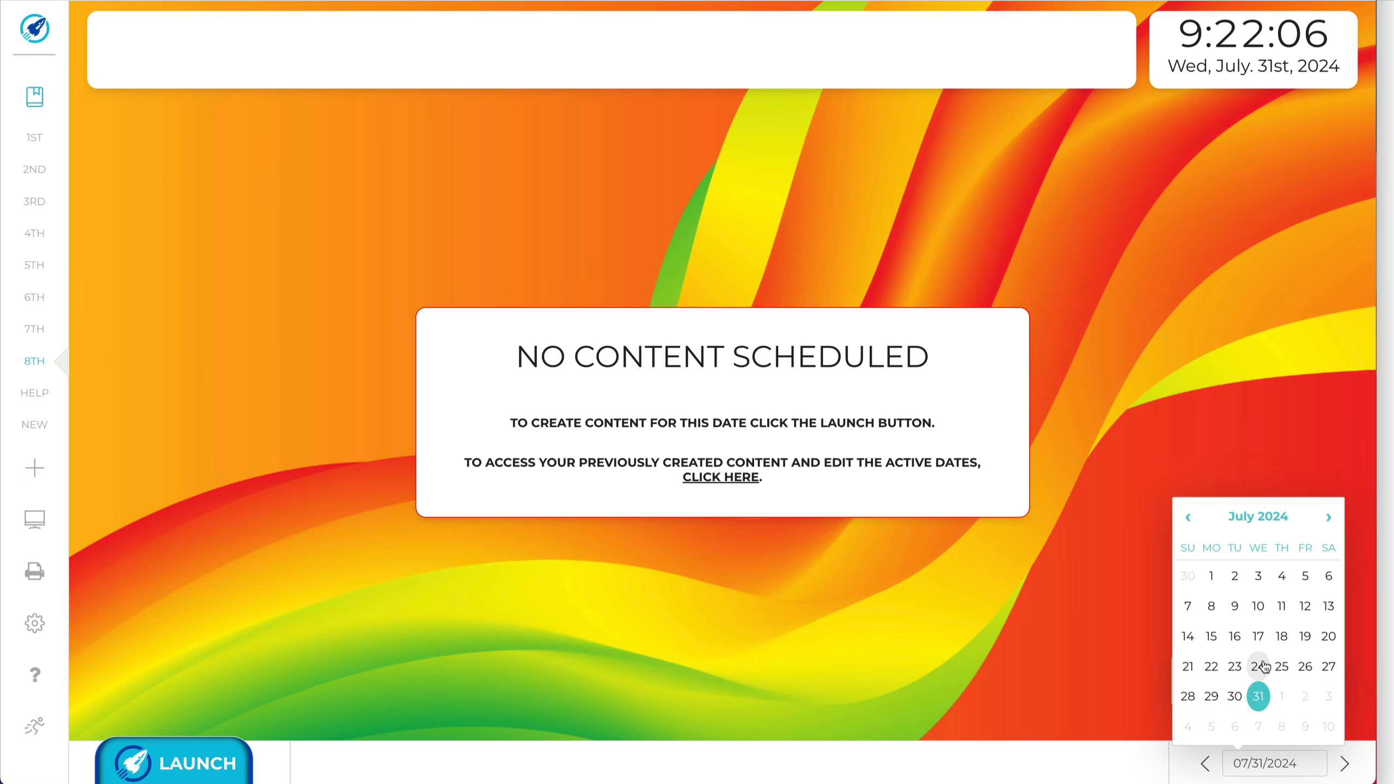
{"action": "left_click", "coordinate": [1328, 517]}
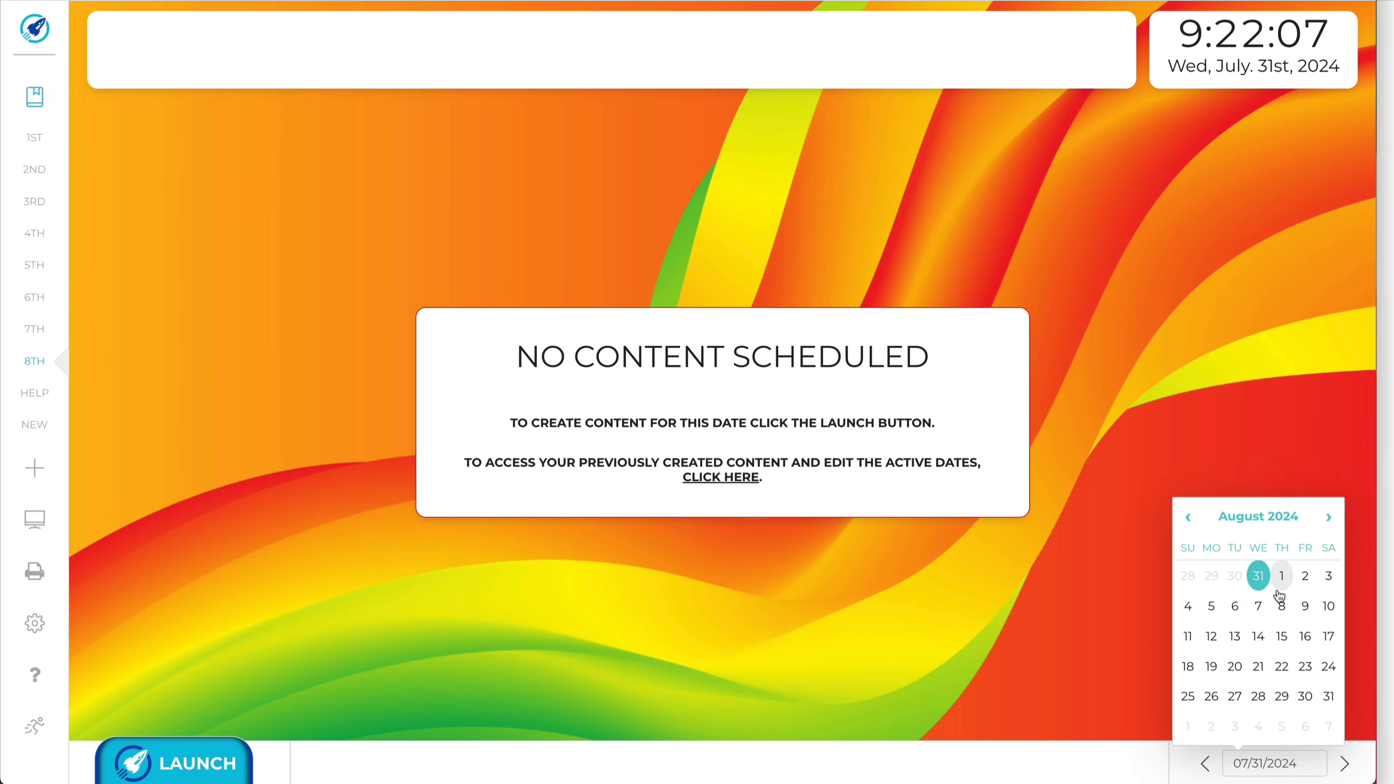
{"action": "left_click", "coordinate": [1211, 606]}
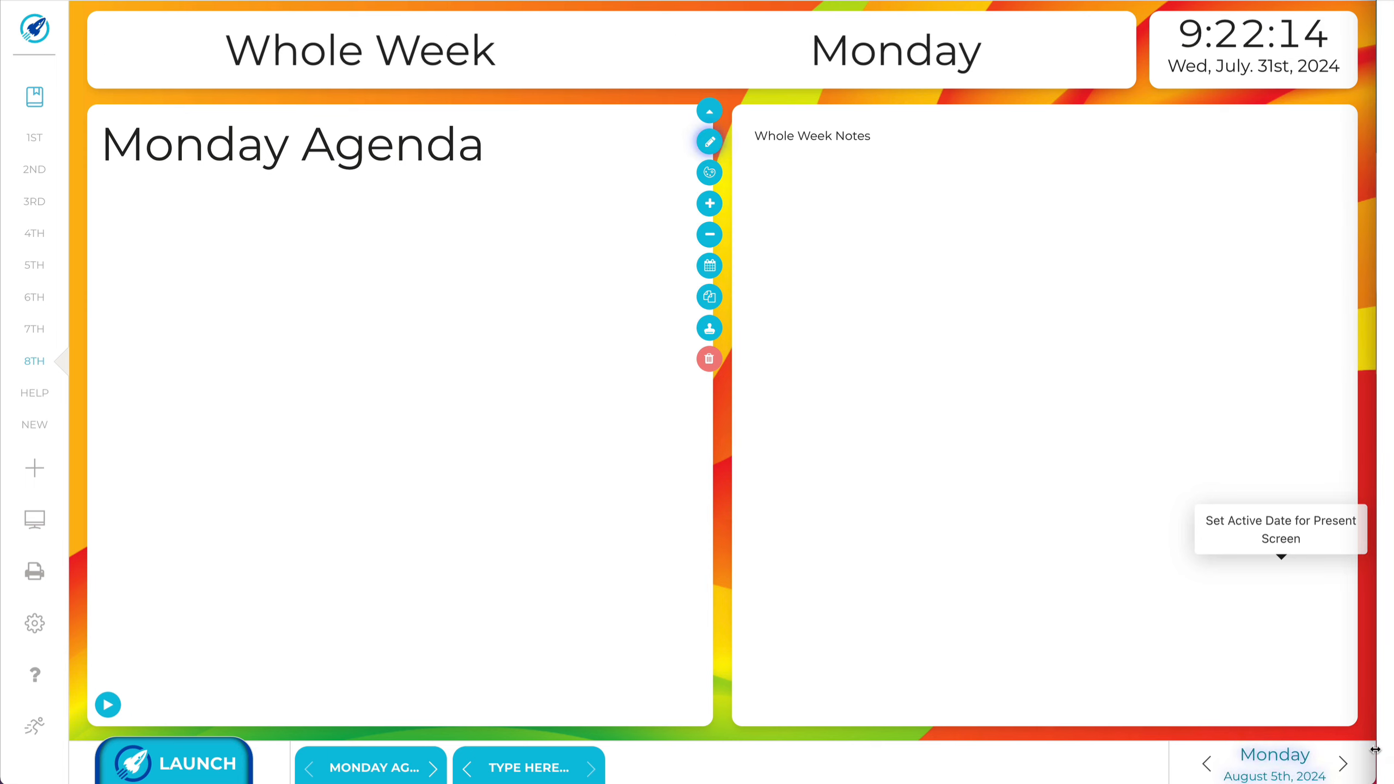
{"action": "left_click", "coordinate": [1343, 764]}
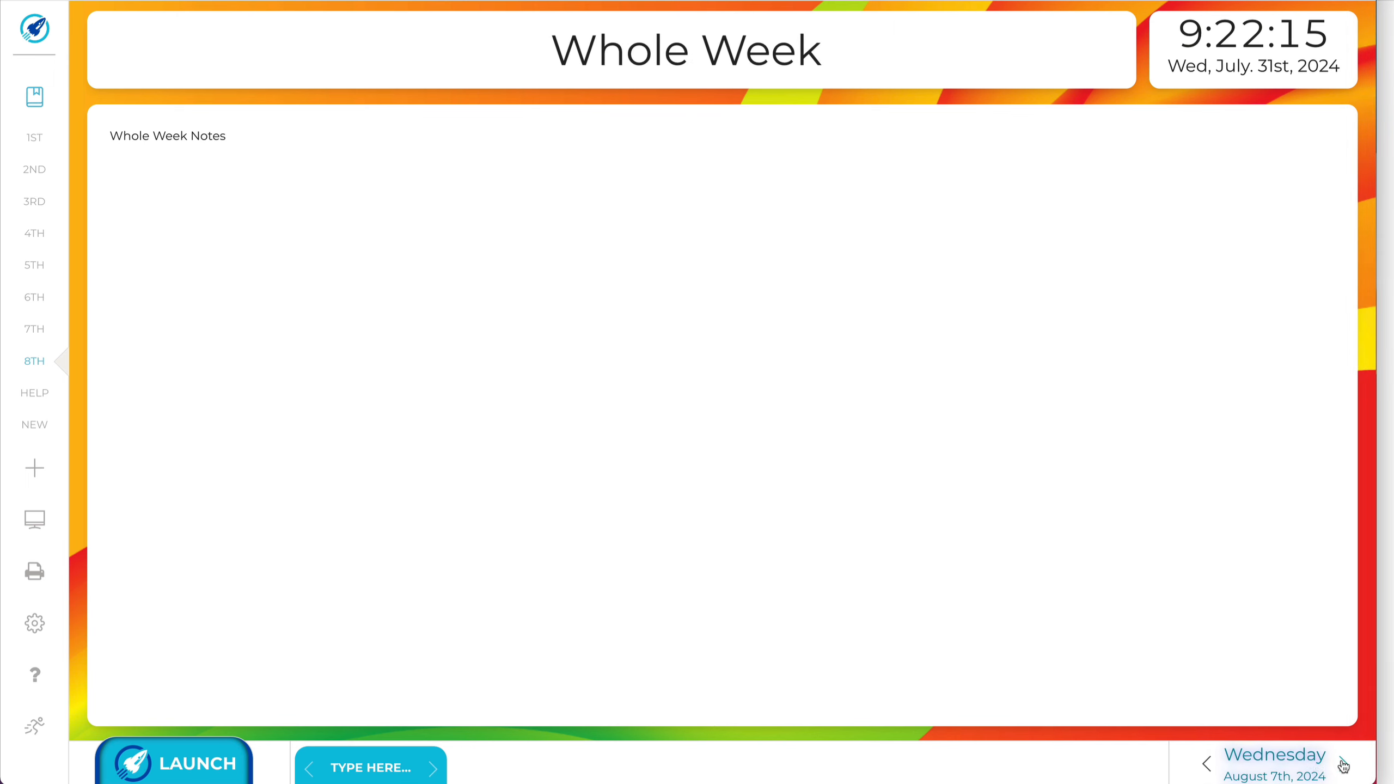
{"action": "left_click", "coordinate": [1206, 764]}
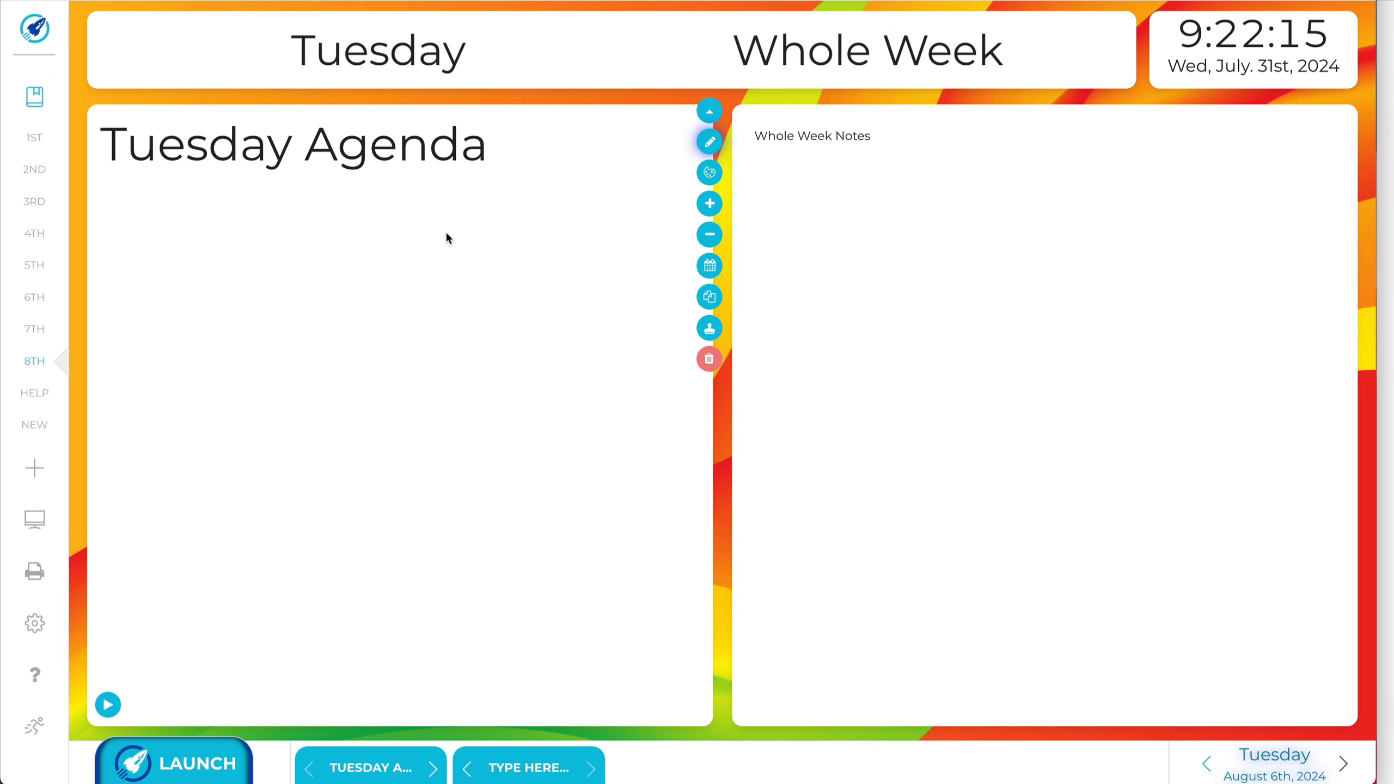